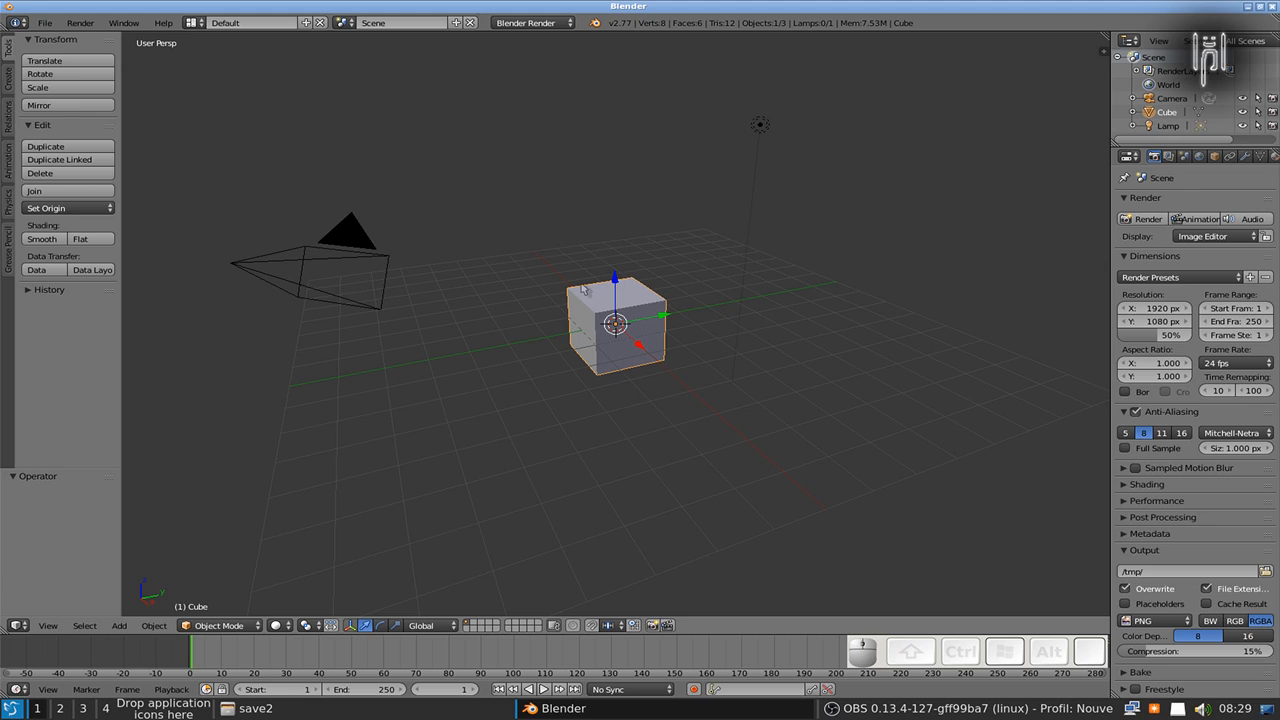
Step: Enter Edit Mode on the cube and try a Knife cut looping across its front, top and side faces
scroll(687, 308, up, 3)
scroll(687, 308, up, 2)
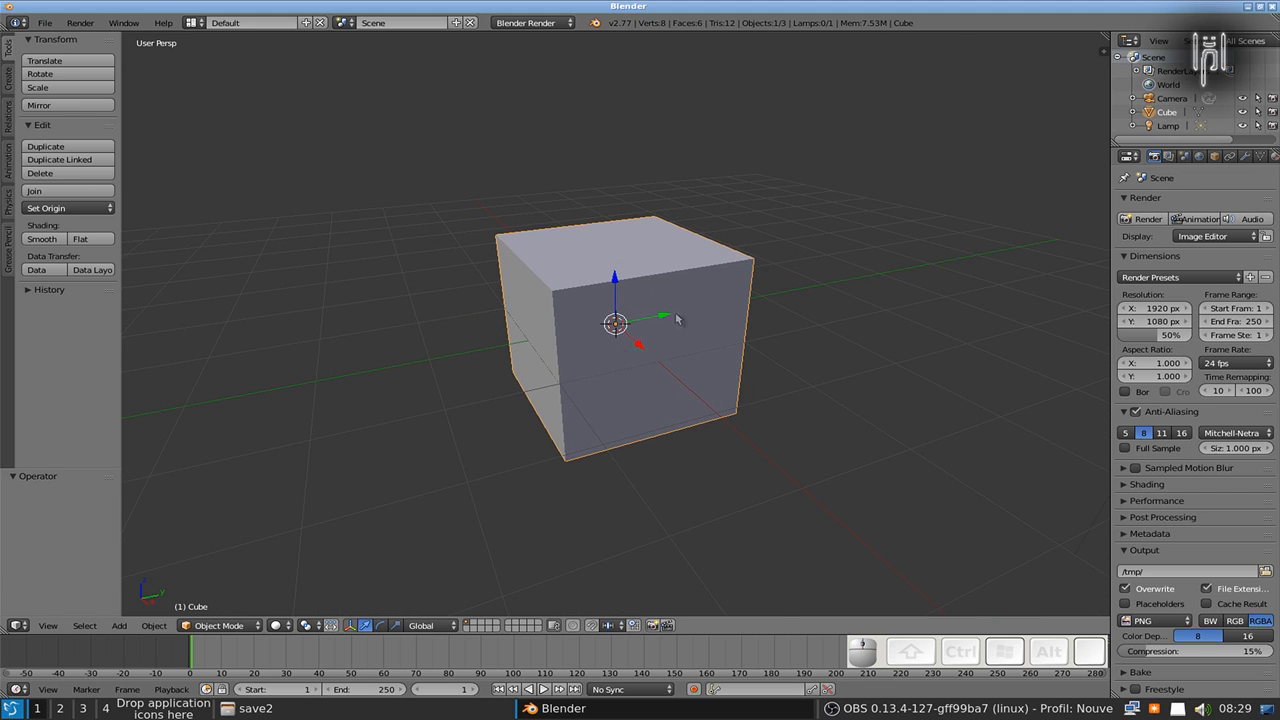
key(Tab)
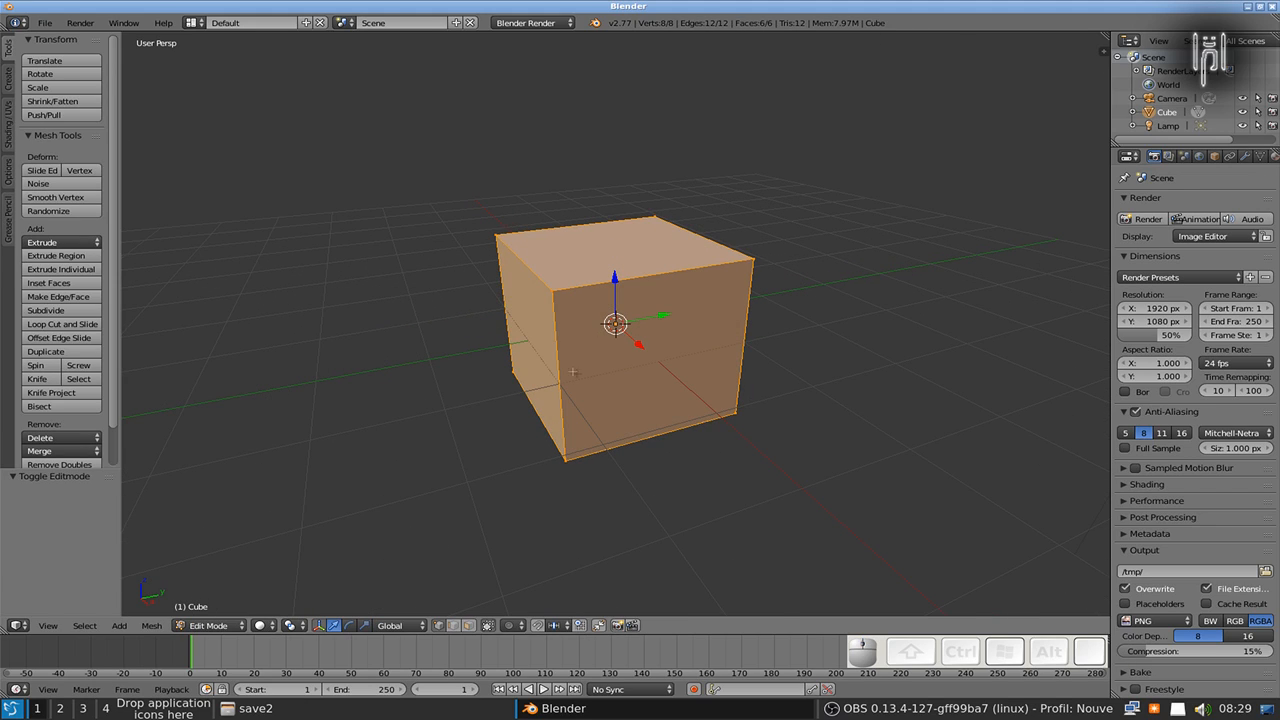
key(k)
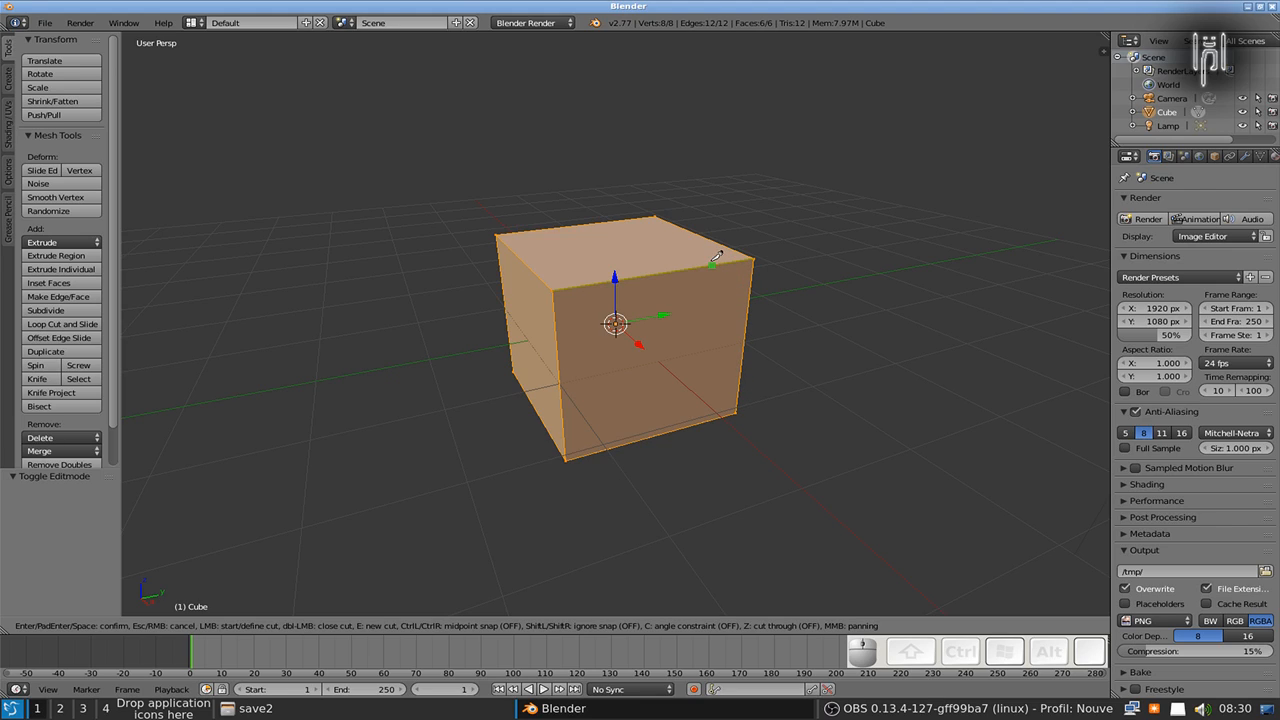
click(558, 345)
click(746, 356)
click(661, 273)
click(593, 224)
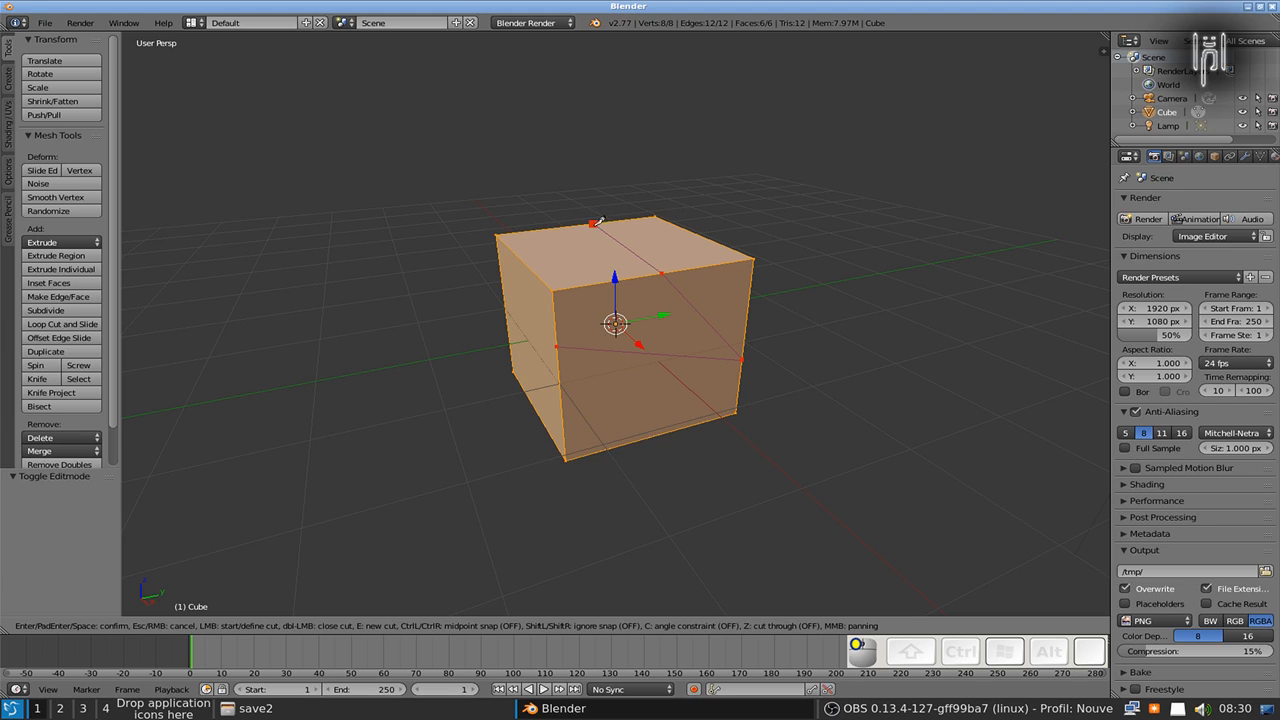
click(520, 259)
click(508, 330)
click(522, 389)
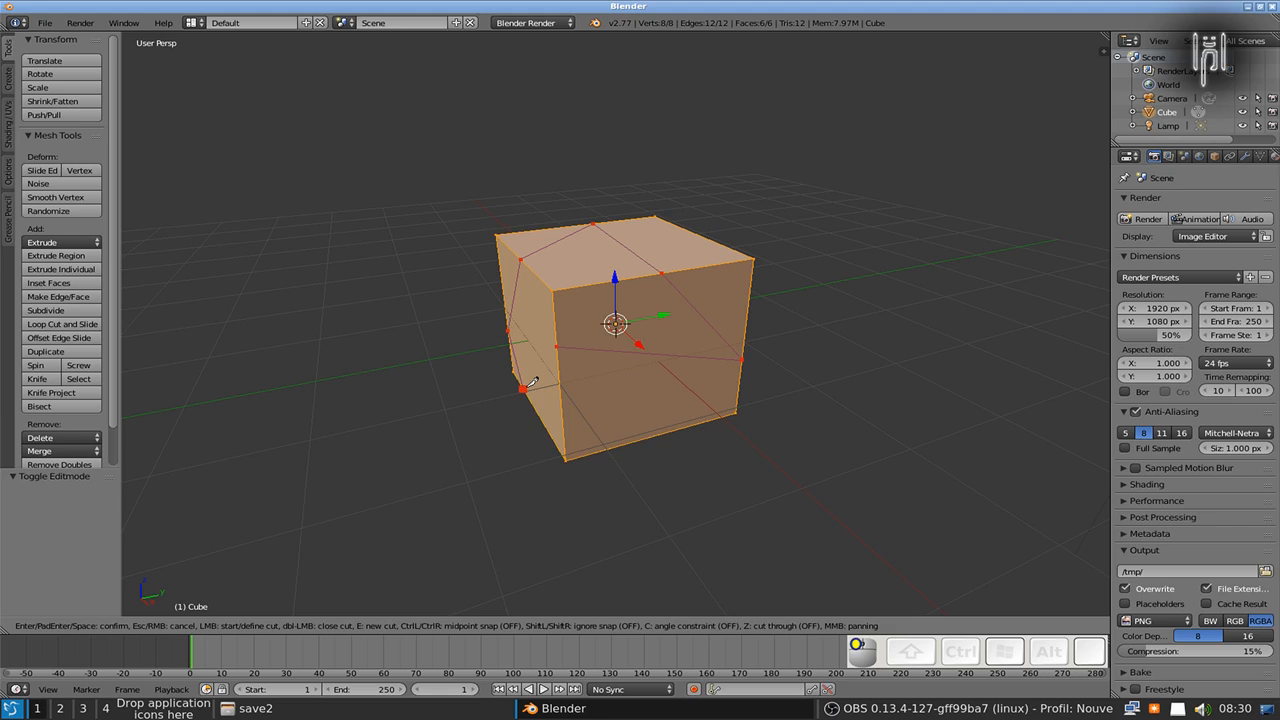
click(562, 345)
key(Return)
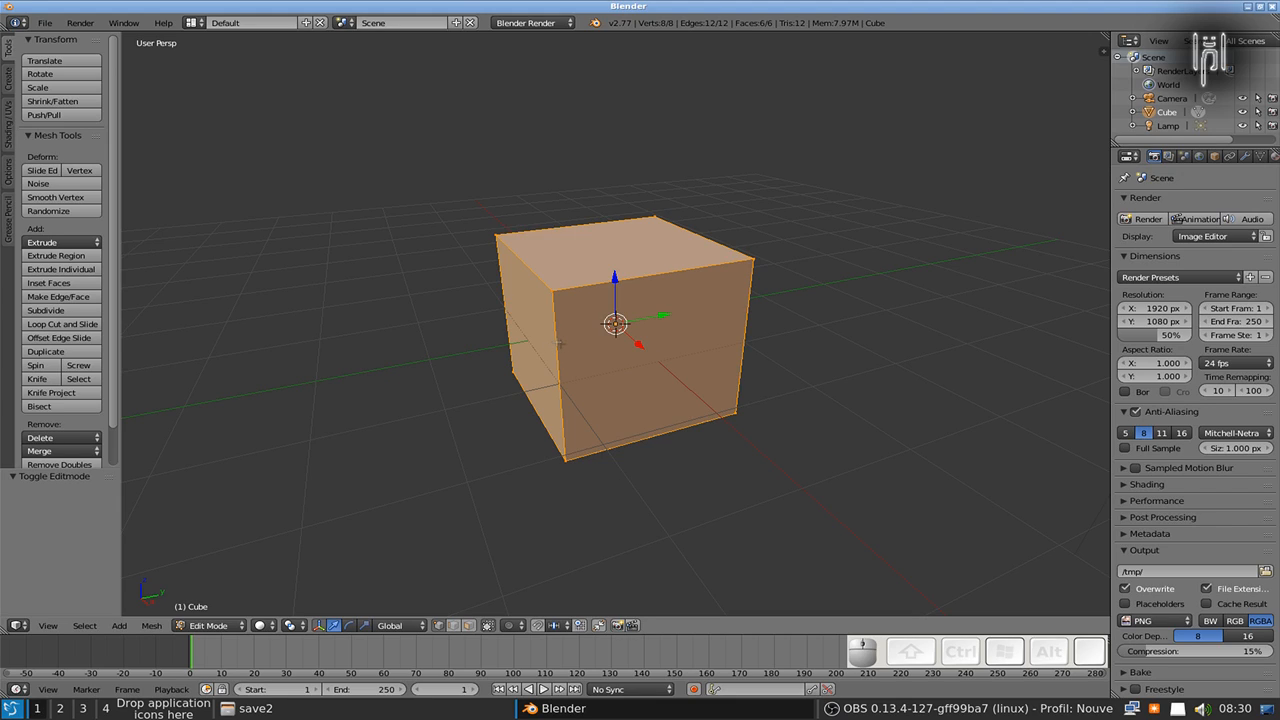
Step: Knife-cut a polygon outline into the cube's front face, with points on its side, upper and lower edges
click(557, 349)
key(k)
click(559, 372)
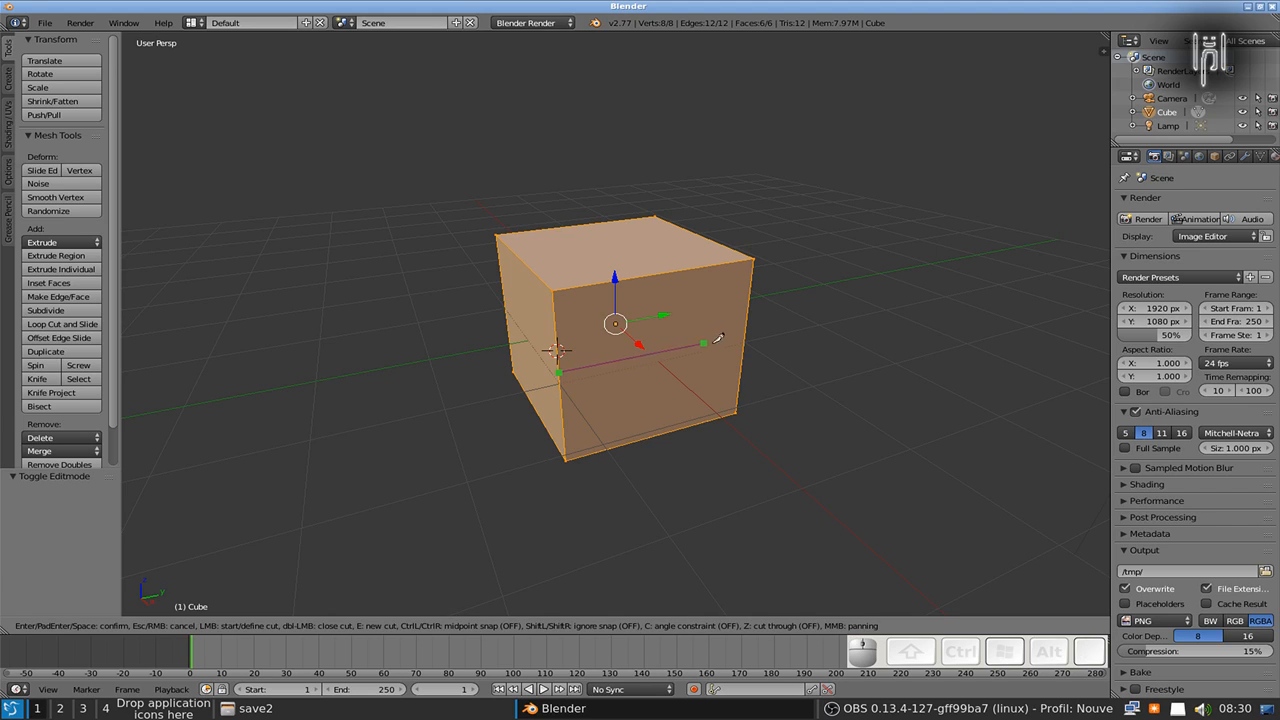
click(656, 274)
click(750, 291)
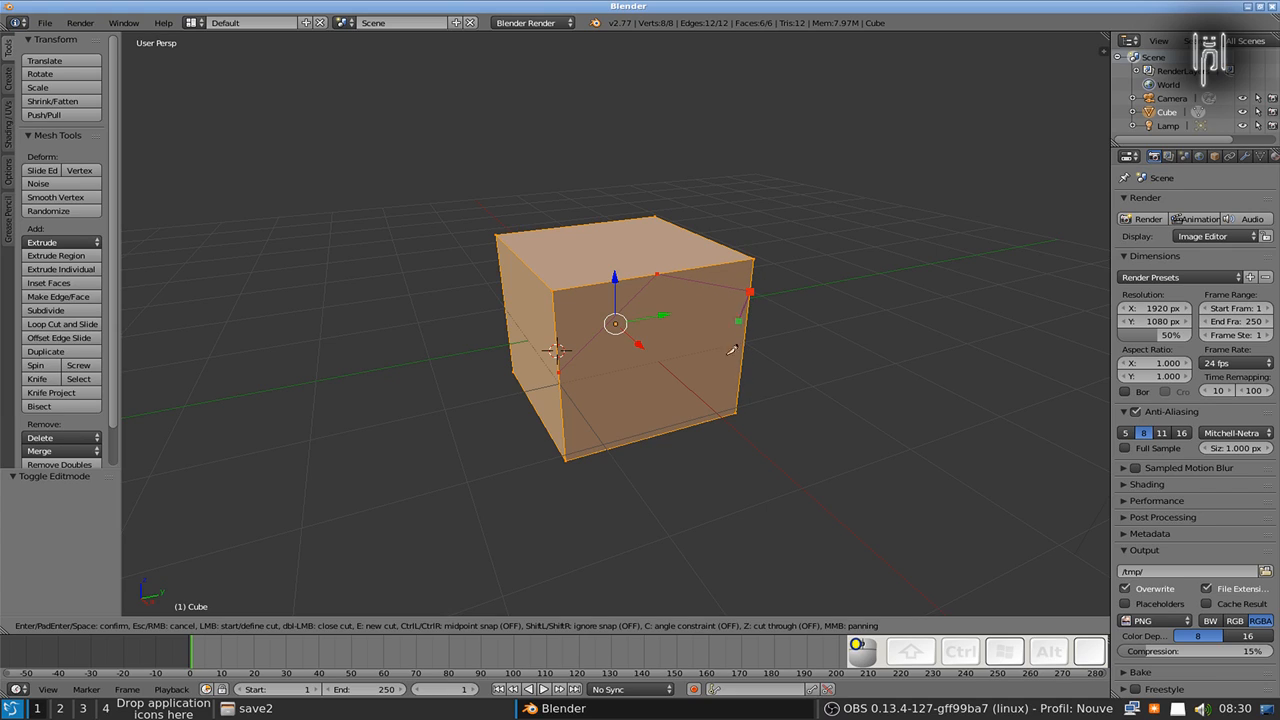
click(721, 416)
click(563, 423)
key(Return)
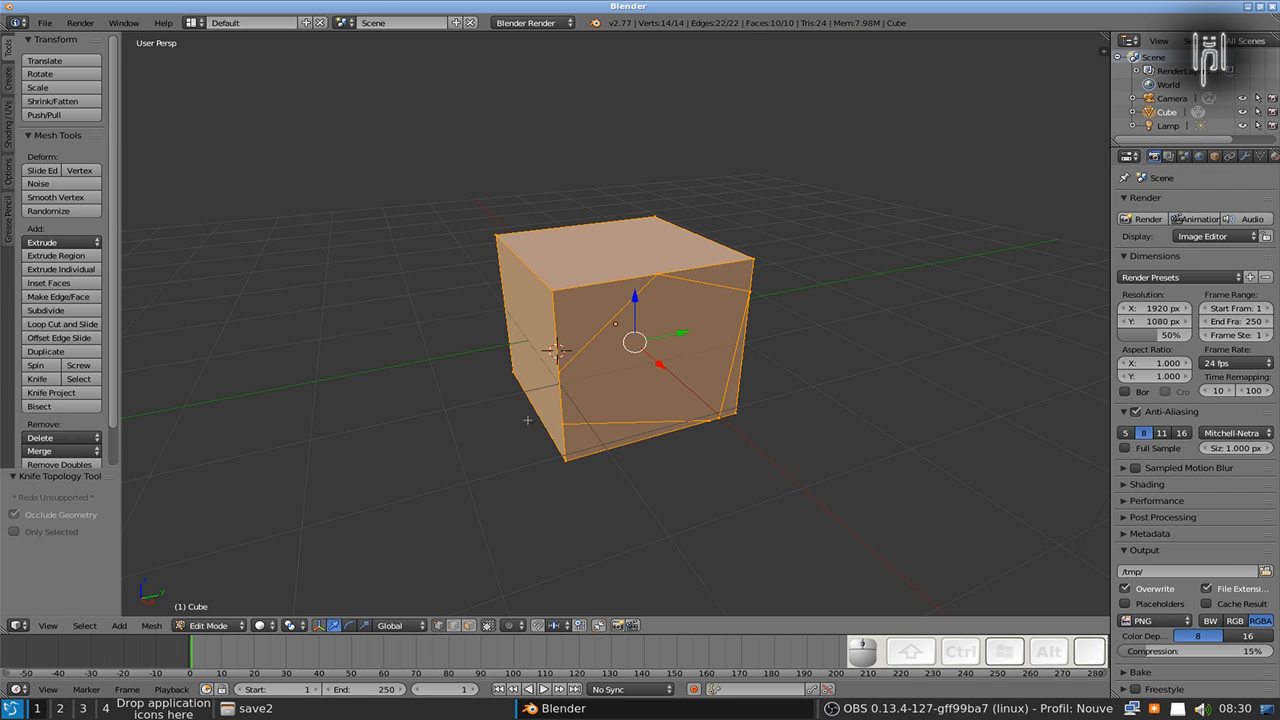
Step: Switch to edge selection and select the five edges outlining the knife-cut polygon on the cube's front face
middle_drag(437, 423, 505, 421)
scroll(590, 360, up, 2)
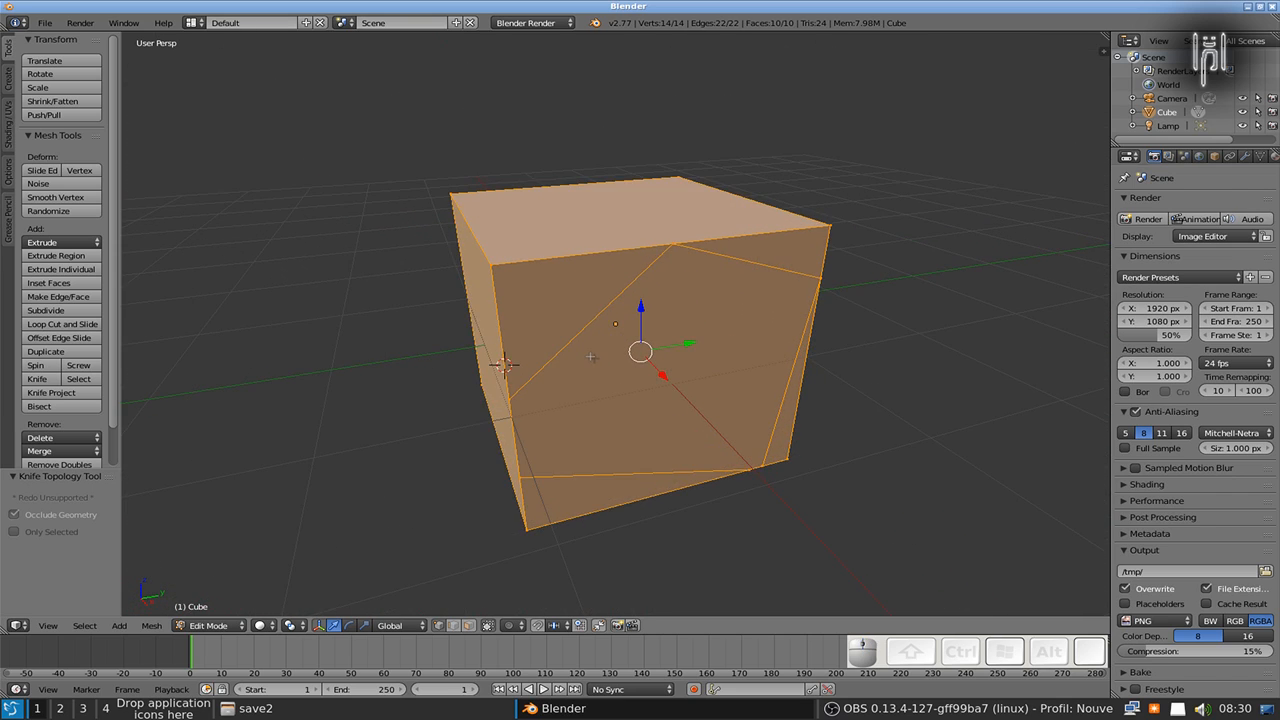
key(Tab)
key(Tab)
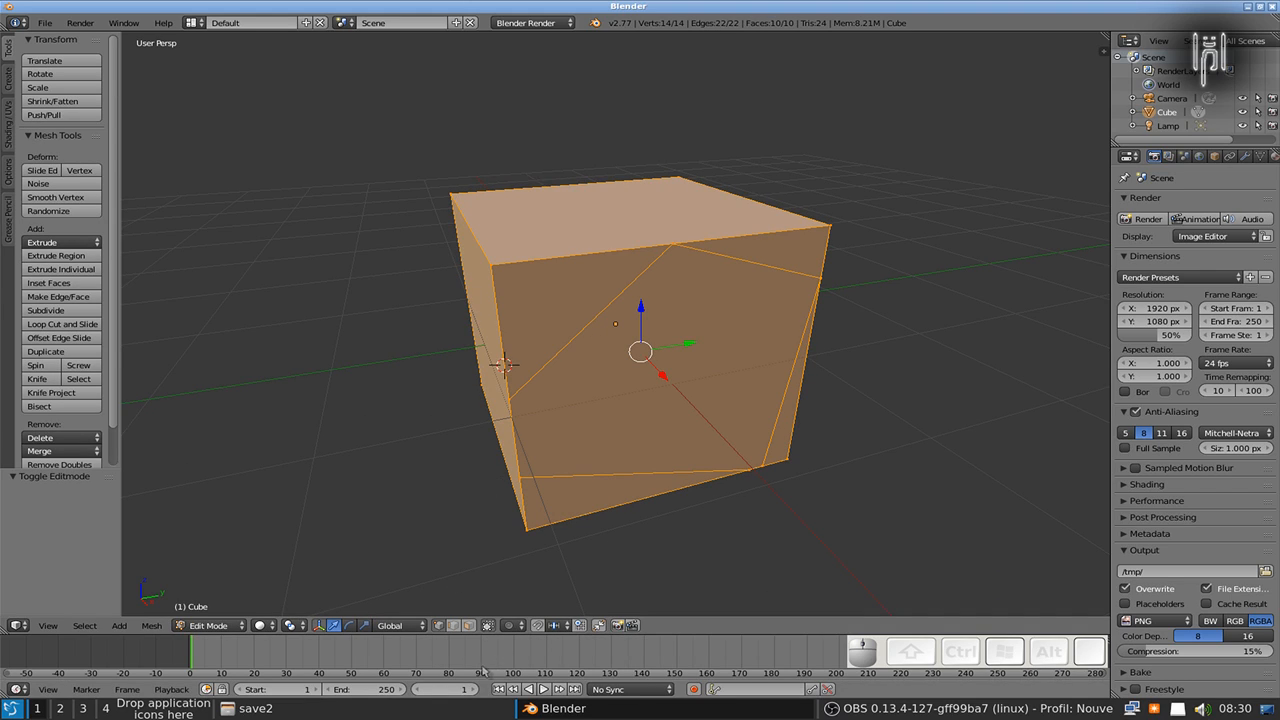
click(452, 625)
right_click(571, 340)
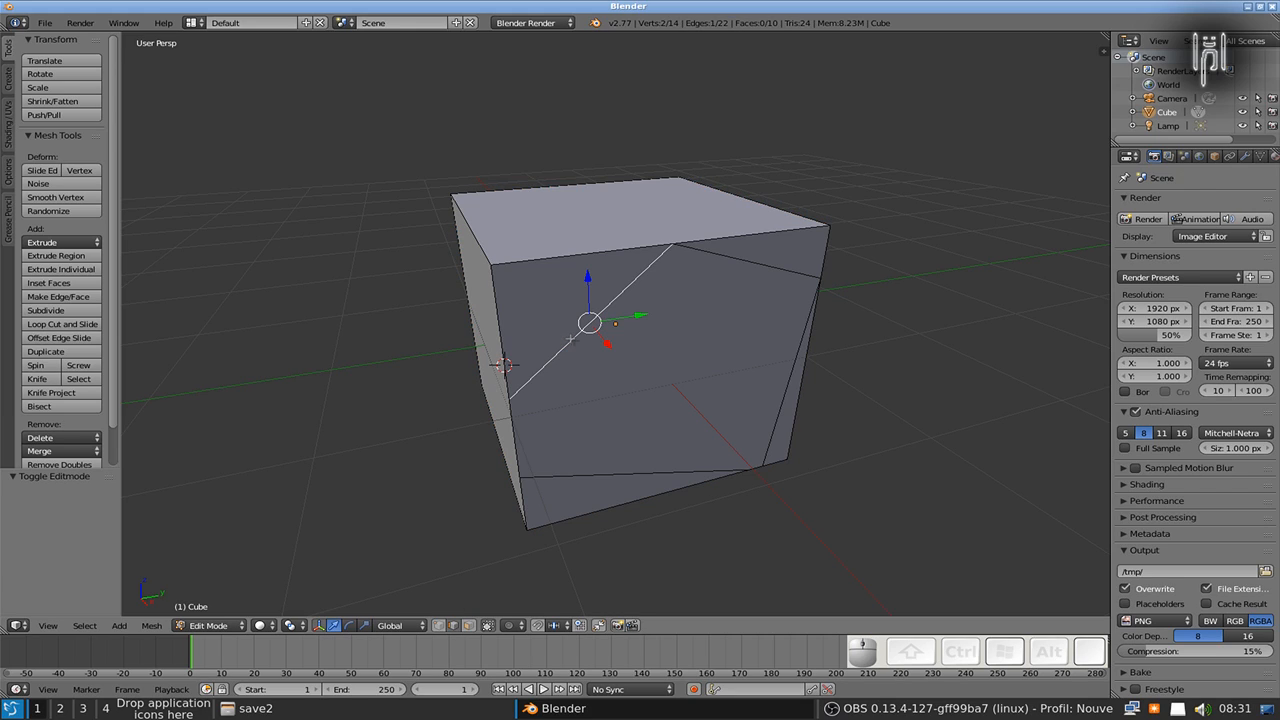
shift+right_click(757, 264)
shift+right_click(787, 410)
shift+right_click(648, 472)
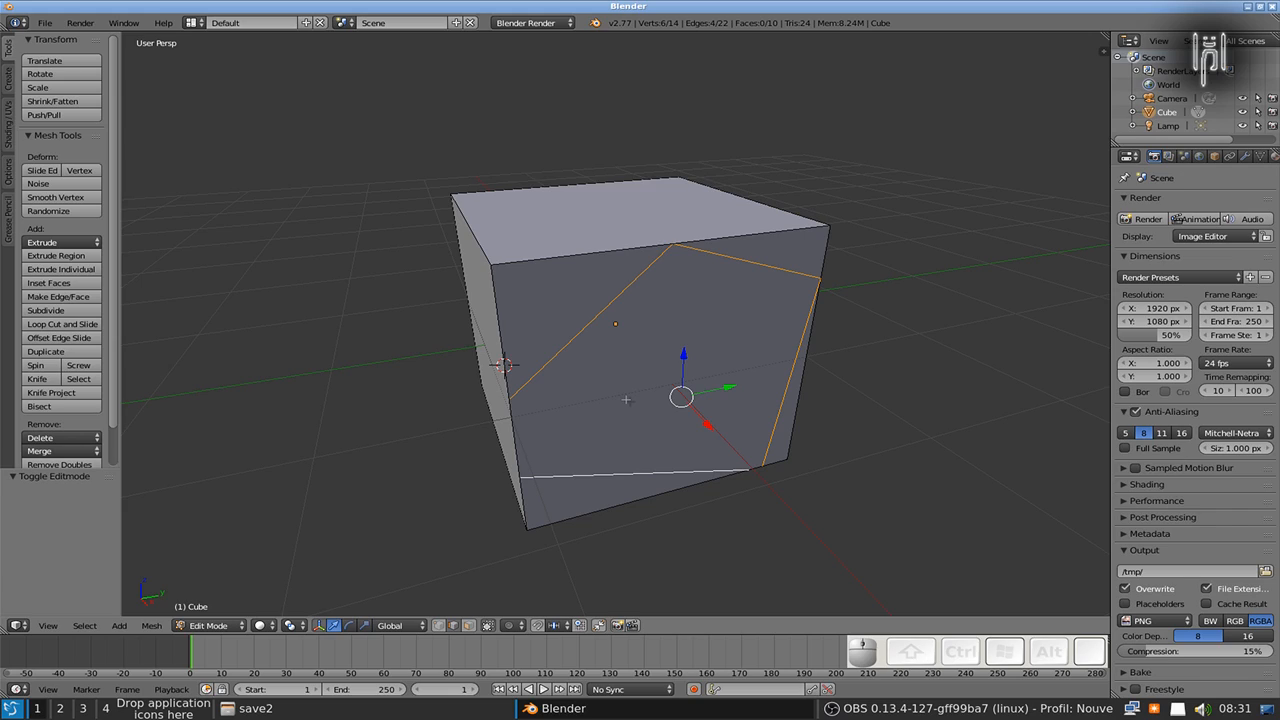
shift+right_click(521, 424)
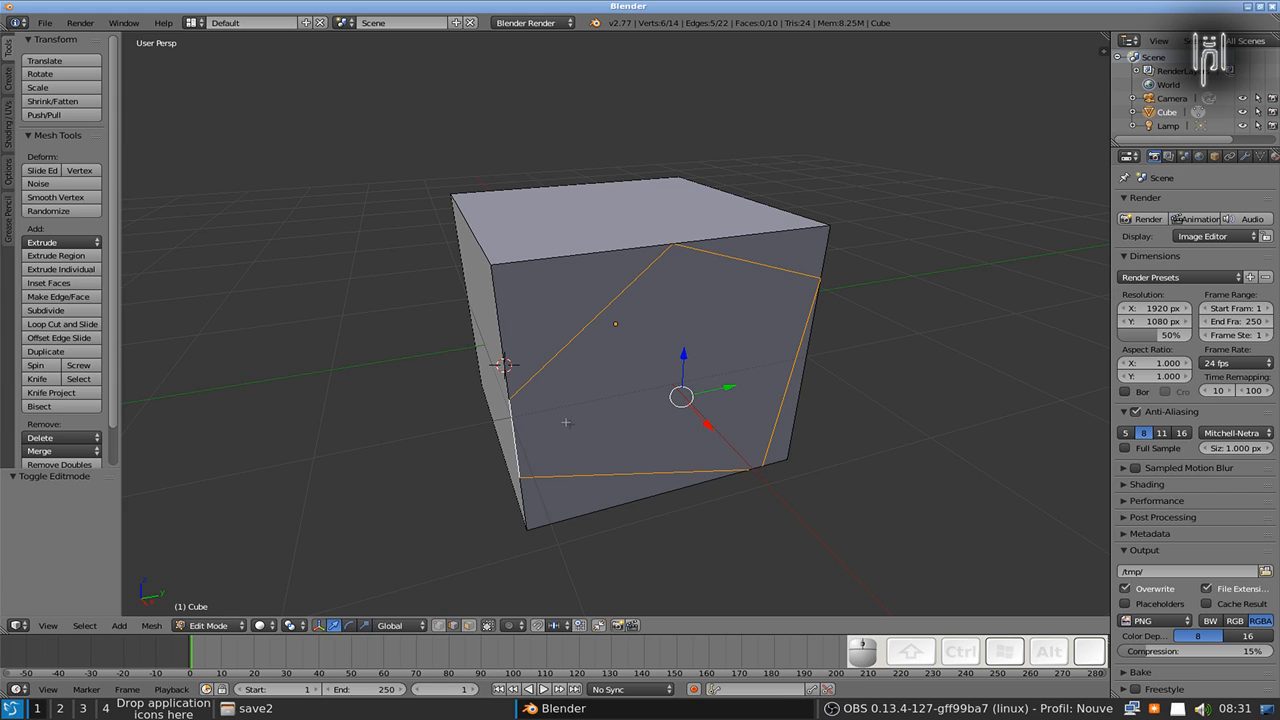
Step: Try to extrude the selected outline edges along the global X axis
key(e)
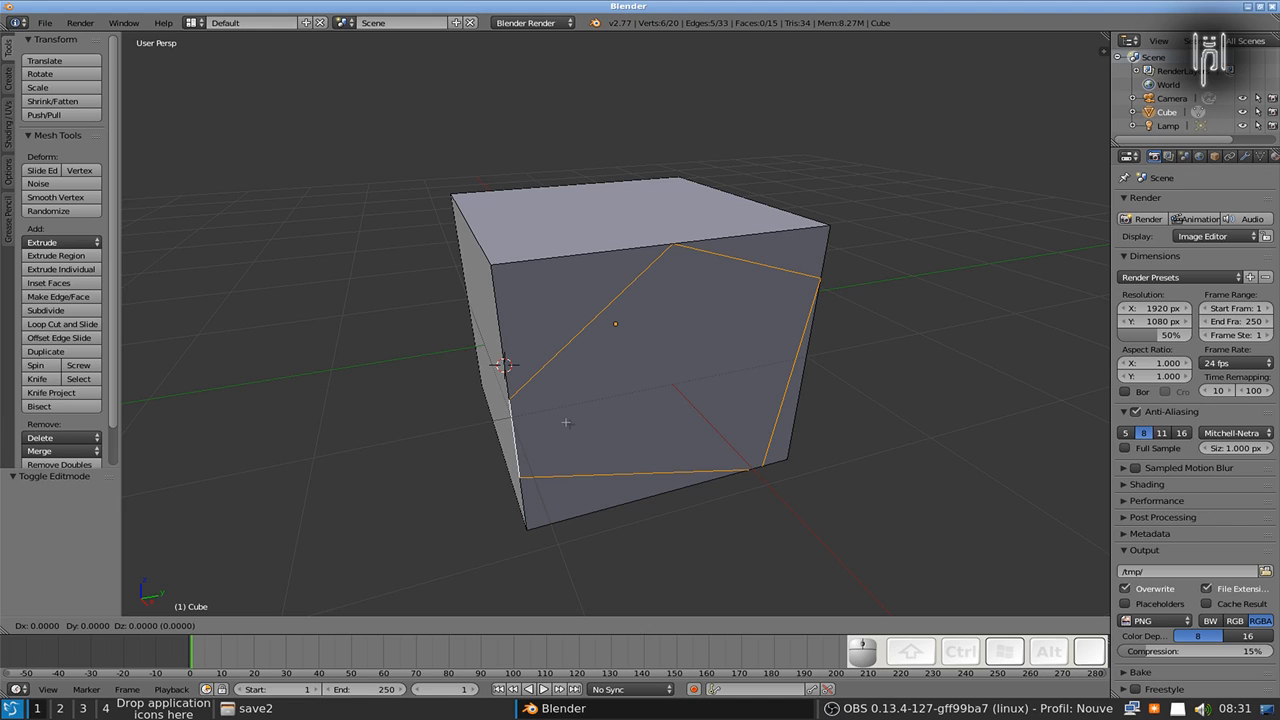
key(x)
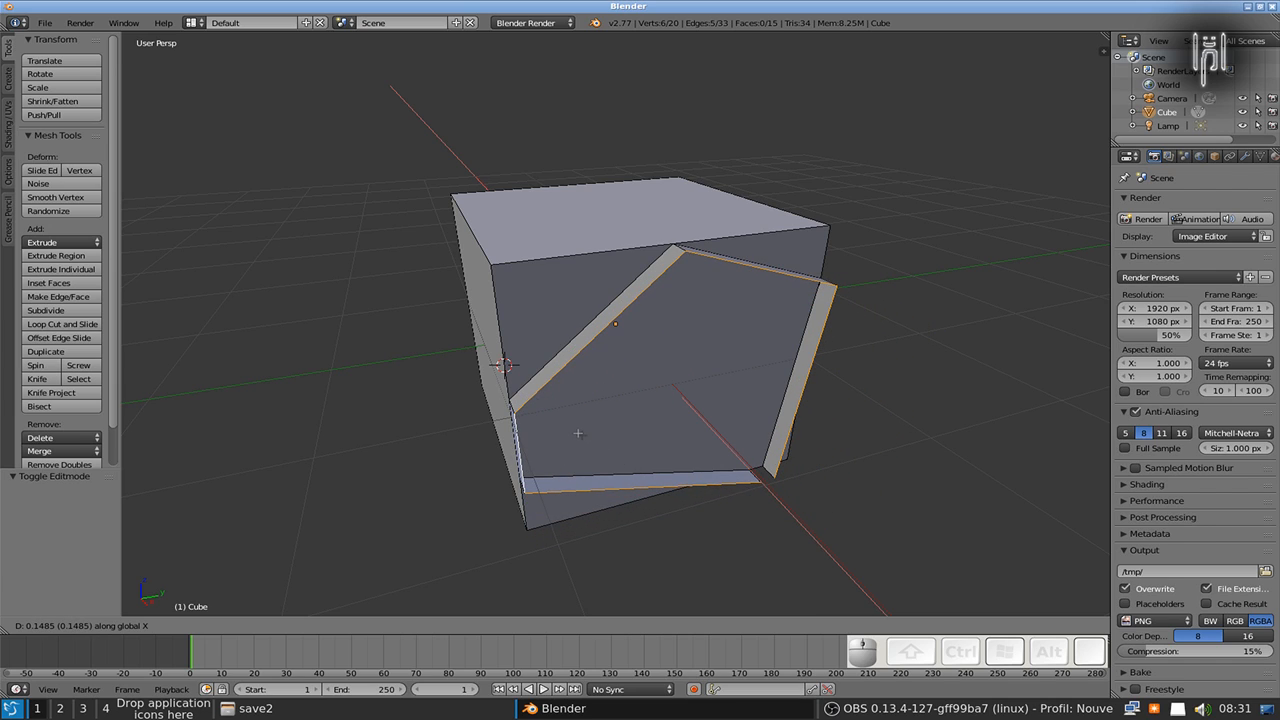
key(Escape)
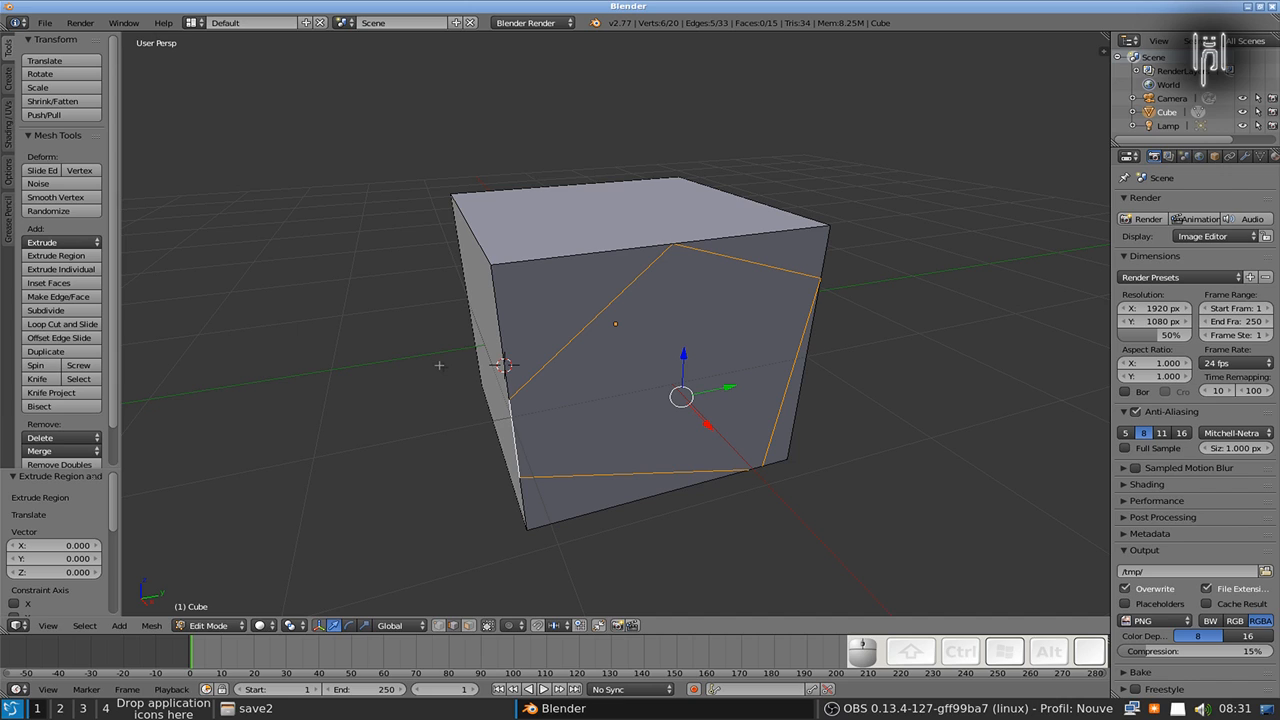
Step: Widen the properties area and undo the extrusion, edge selections and Knife cut on the cube
drag(1112, 405, 962, 397)
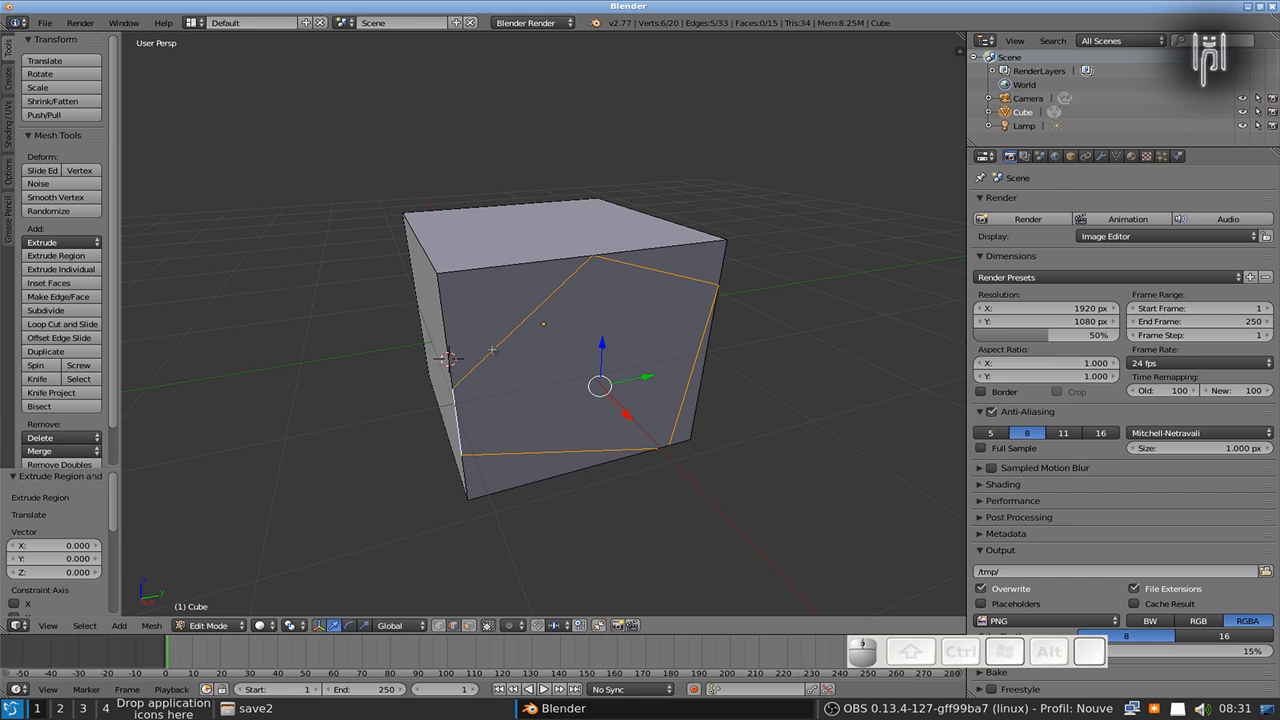
key(ctrl+z)
key(ctrl+z)
key(ctrl+z)
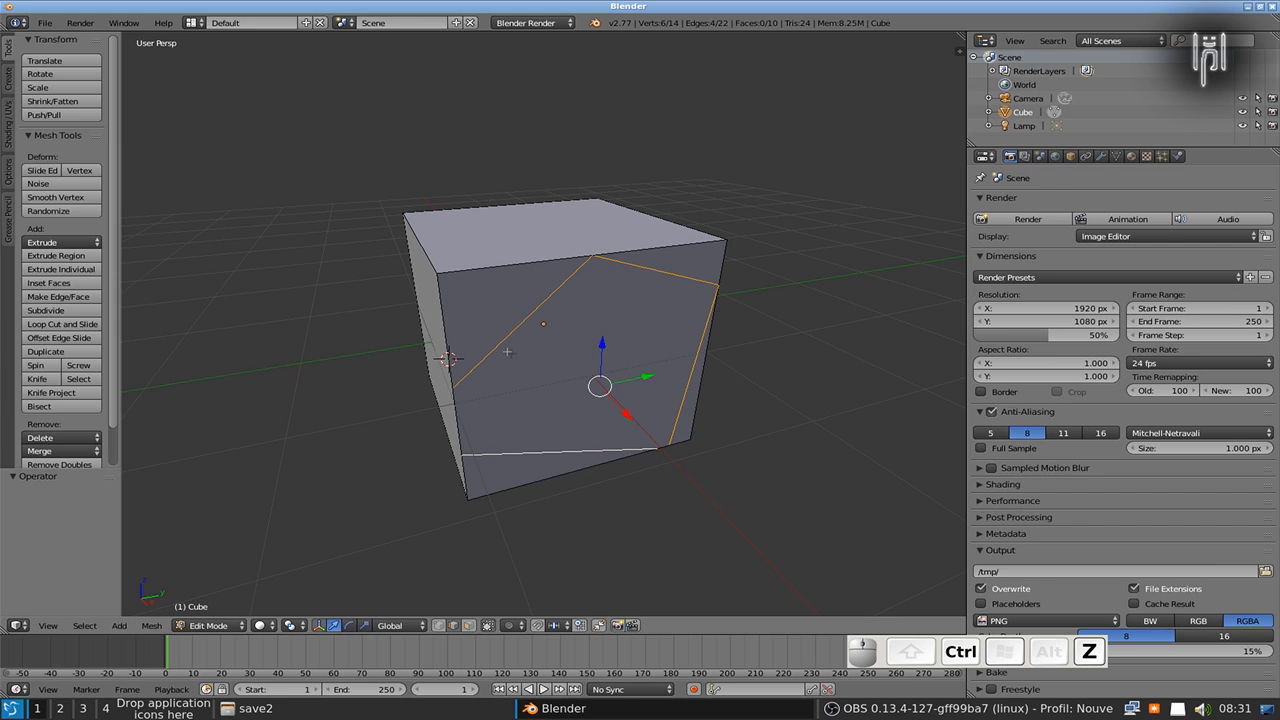
key(ctrl+z)
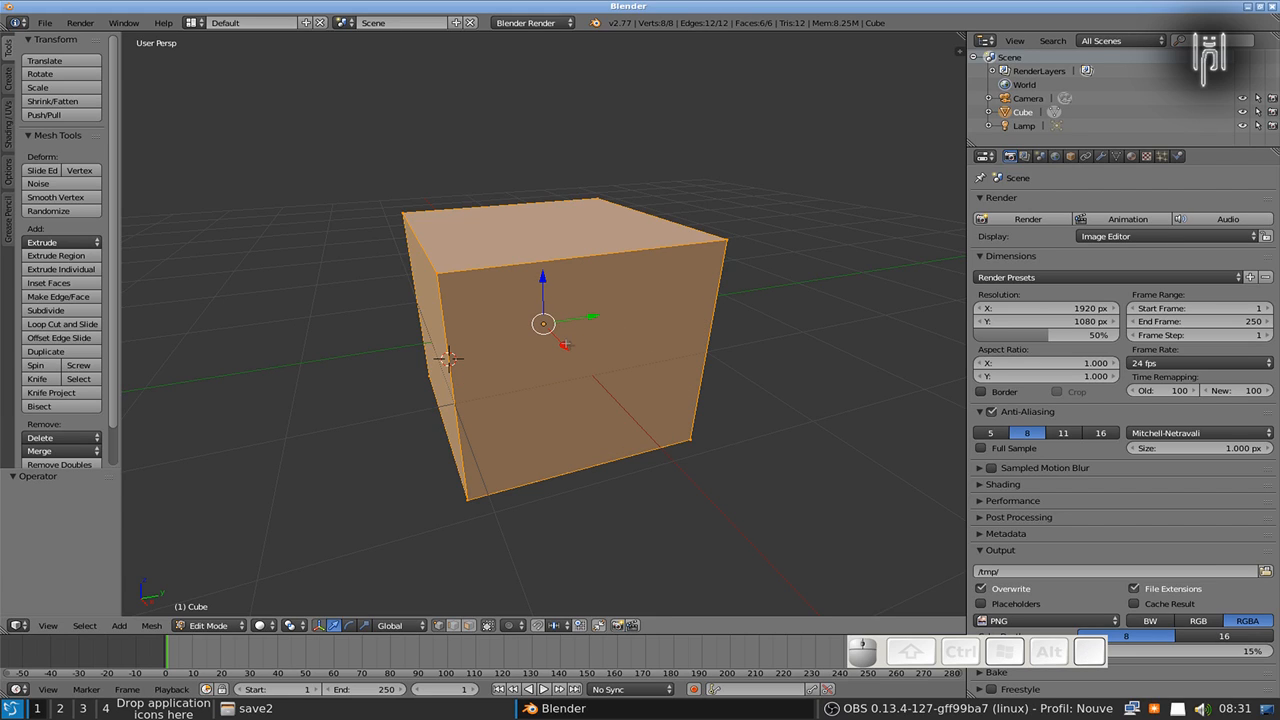
Step: Delete the cube in Object Mode and add a Grid mesh in its place
key(Tab)
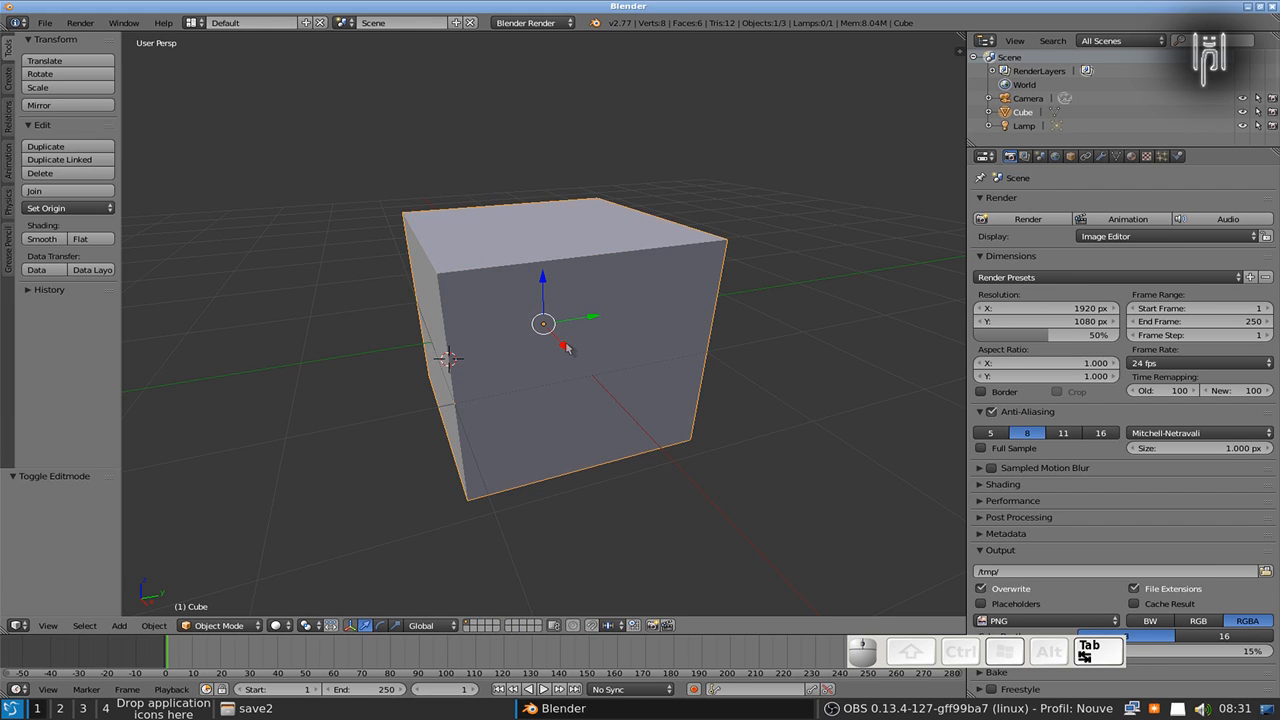
key(x)
click(565, 348)
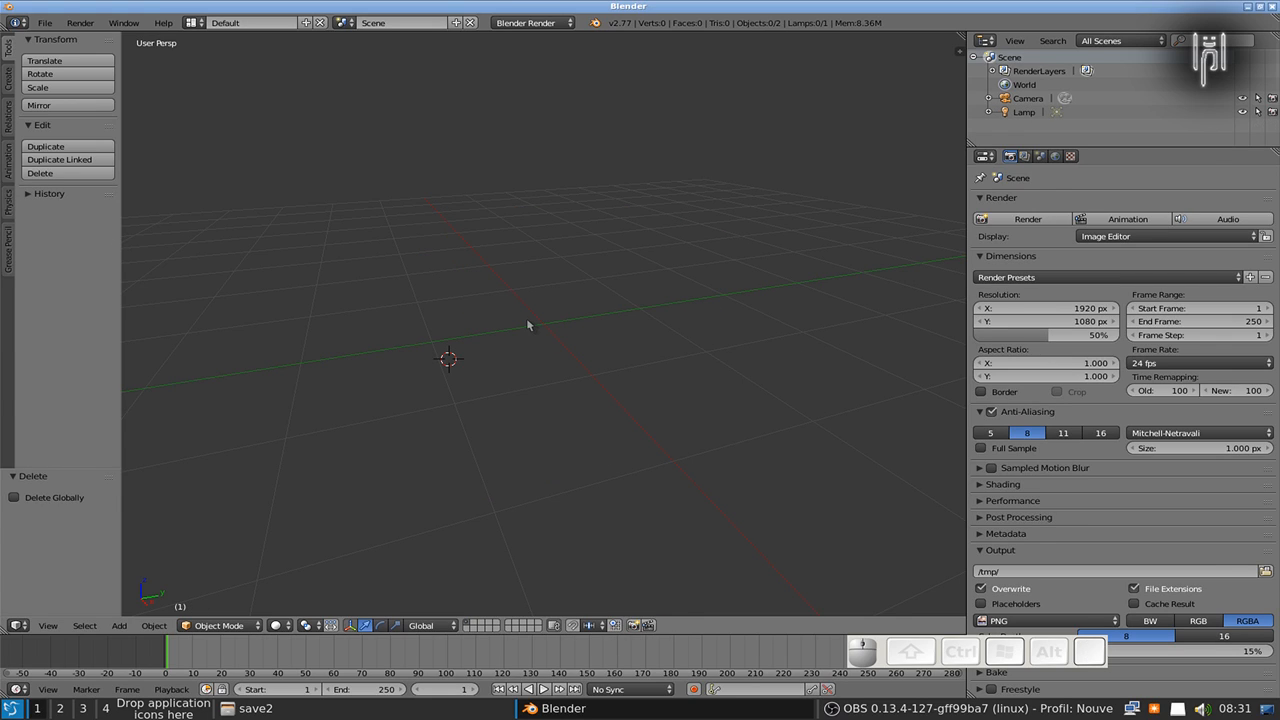
key(shift+a)
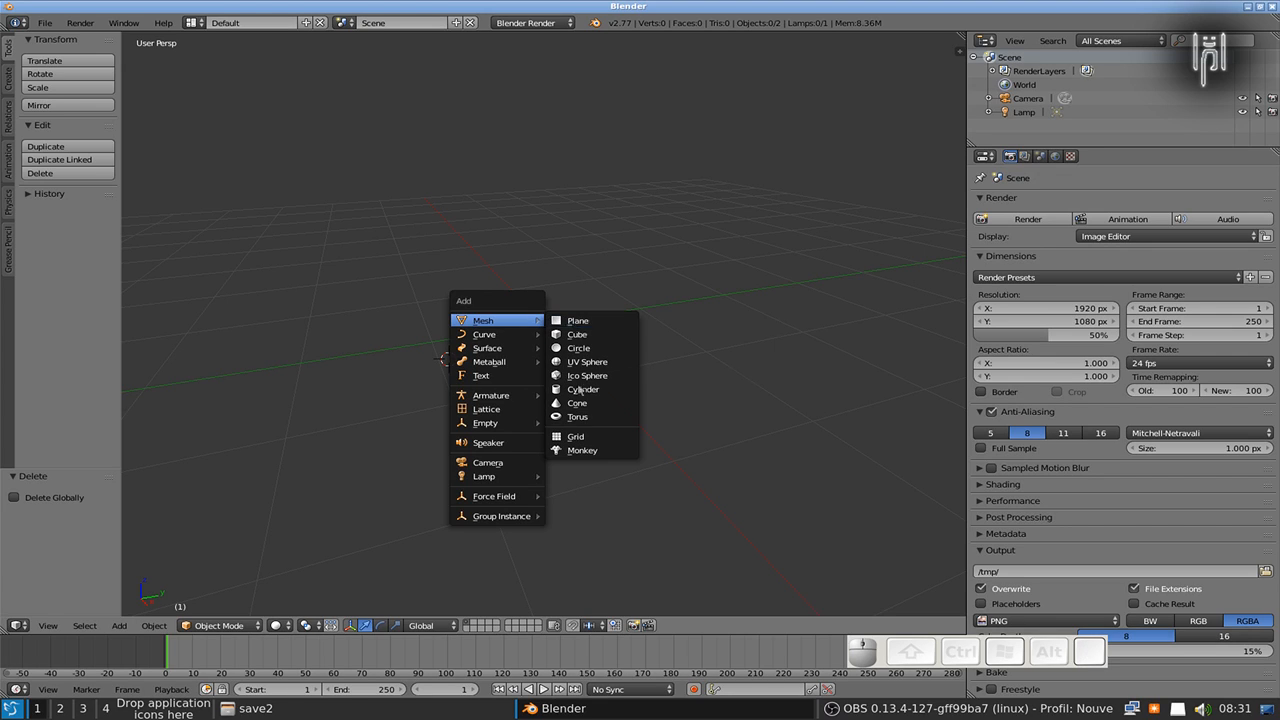
click(579, 443)
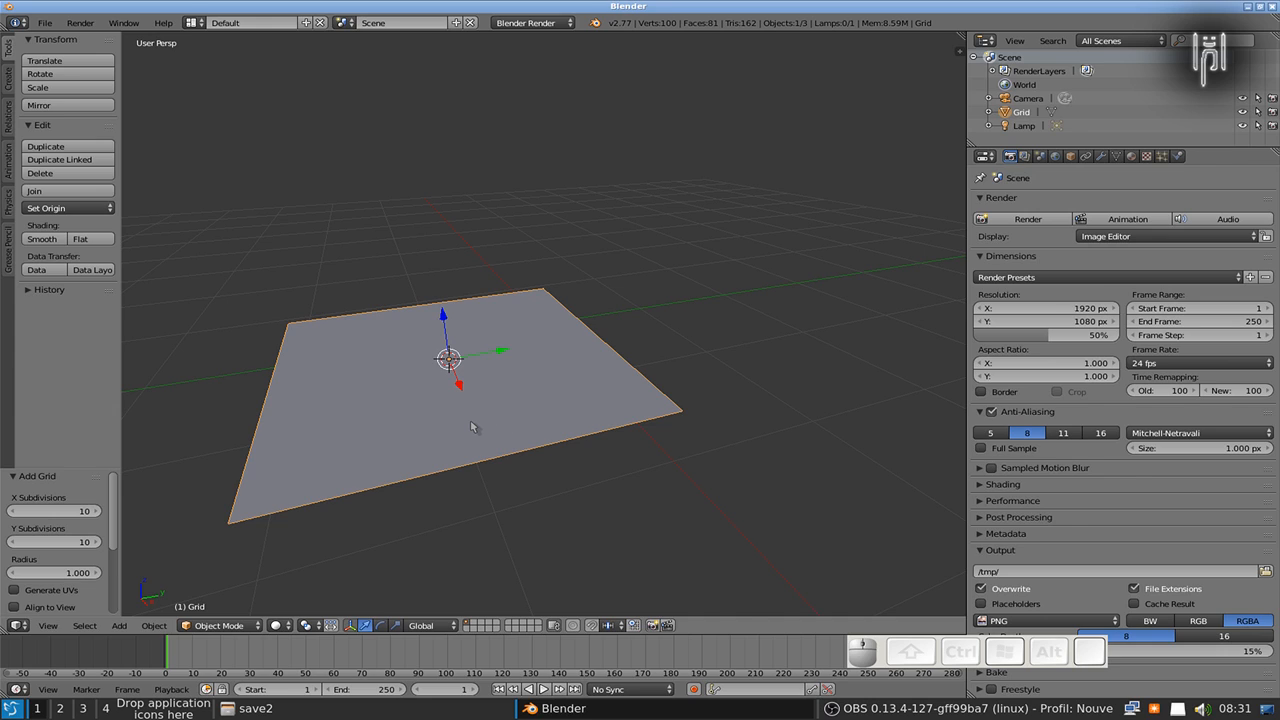
Step: Put the grid into Edit Mode, framed in the top view
key(KP_7)
shift+middle_drag(525, 460, 424, 301)
key(Tab)
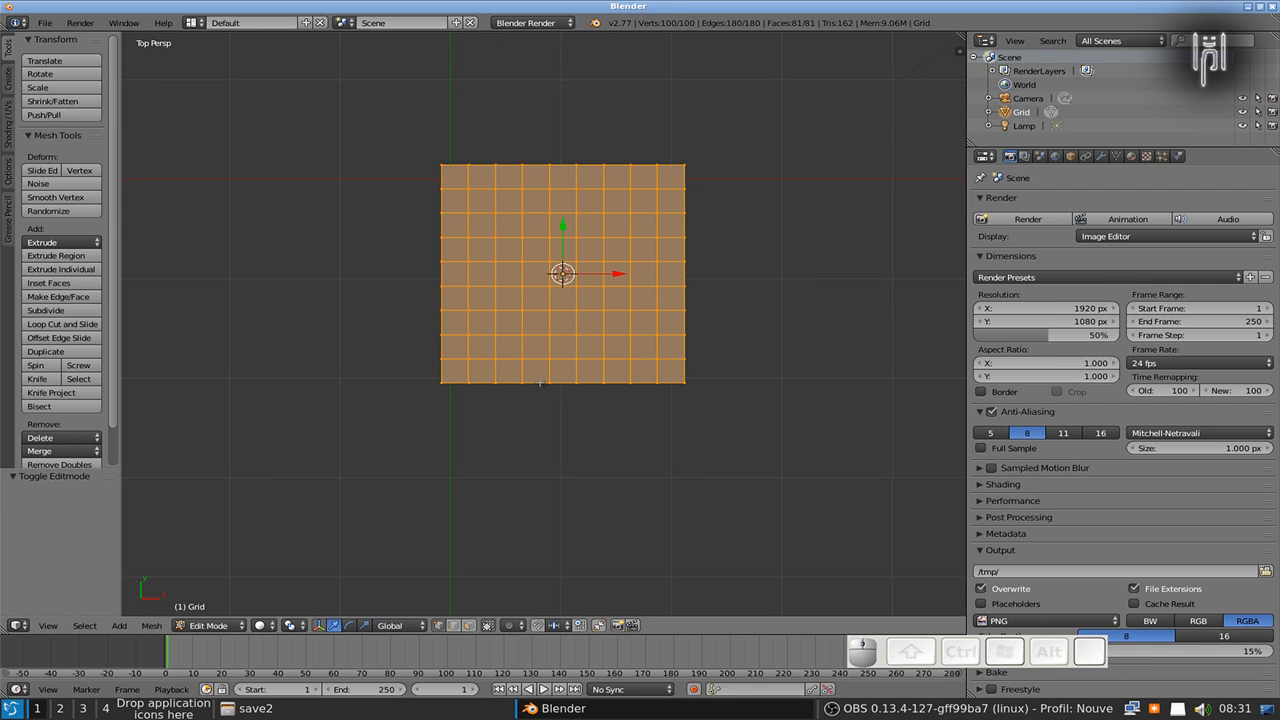
scroll(495, 329, up, 2)
scroll(495, 329, down, 1)
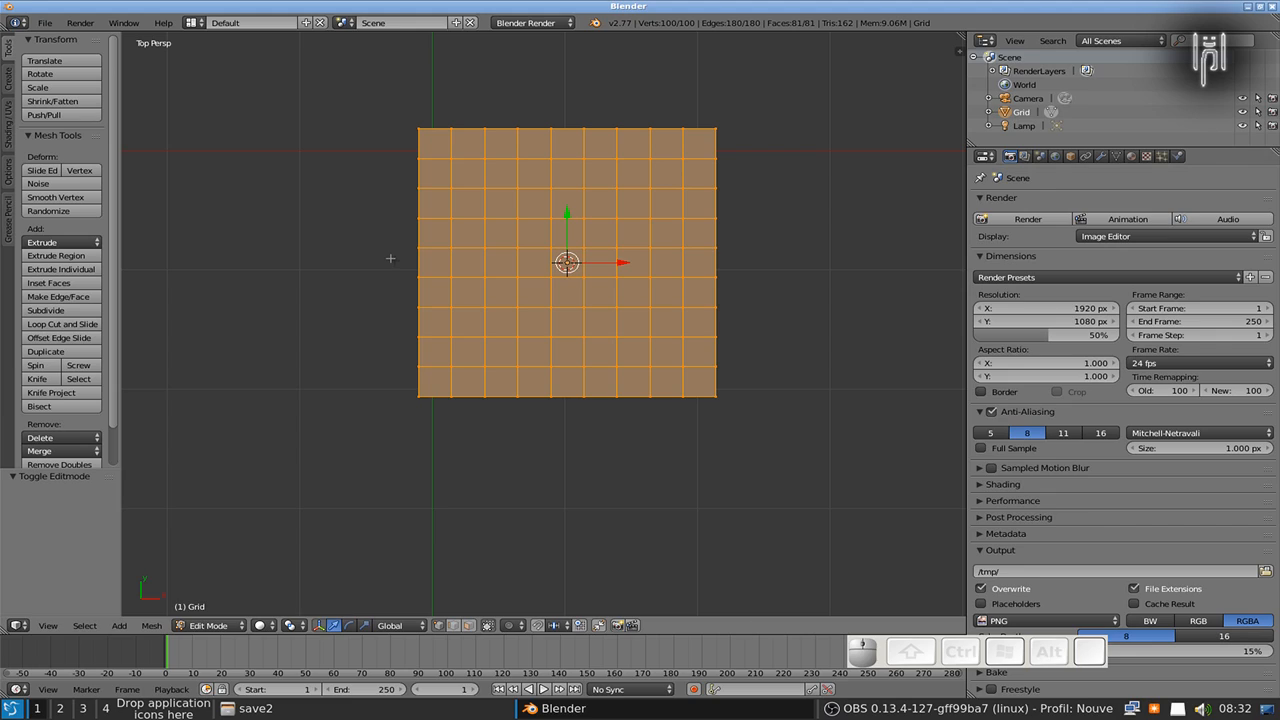
Step: Try a freehand curved Knife cut forming a closed loop across the grid, and undo it
key(k)
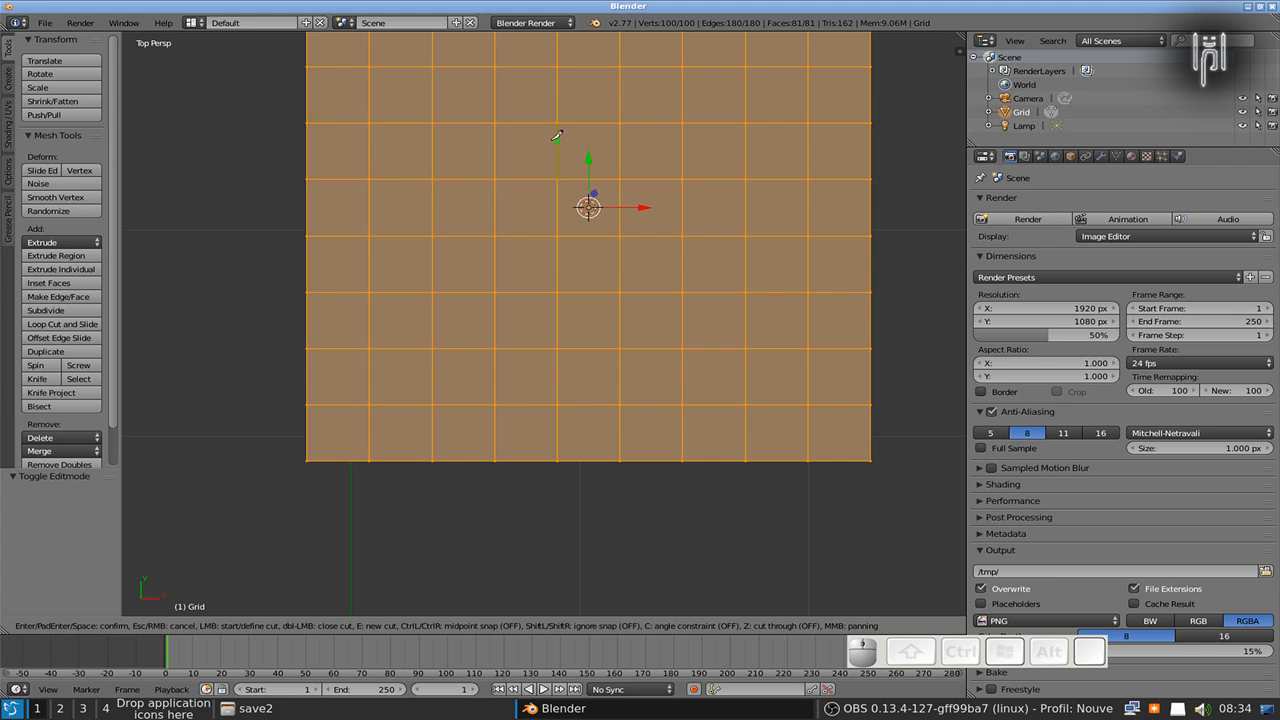
click(518, 133)
mouse_move(412, 214)
mouse_down()
mouse_move(440, 268)
mouse_move(562, 232)
mouse_move(706, 250)
mouse_move(607, 296)
mouse_move(572, 350)
mouse_move(736, 398)
mouse_move(864, 262)
mouse_move(796, 160)
mouse_move(748, 120)
mouse_move(523, 92)
mouse_move(548, 123)
mouse_move(528, 123)
mouse_move(570, 200)
mouse_move(554, 160)
mouse_up()
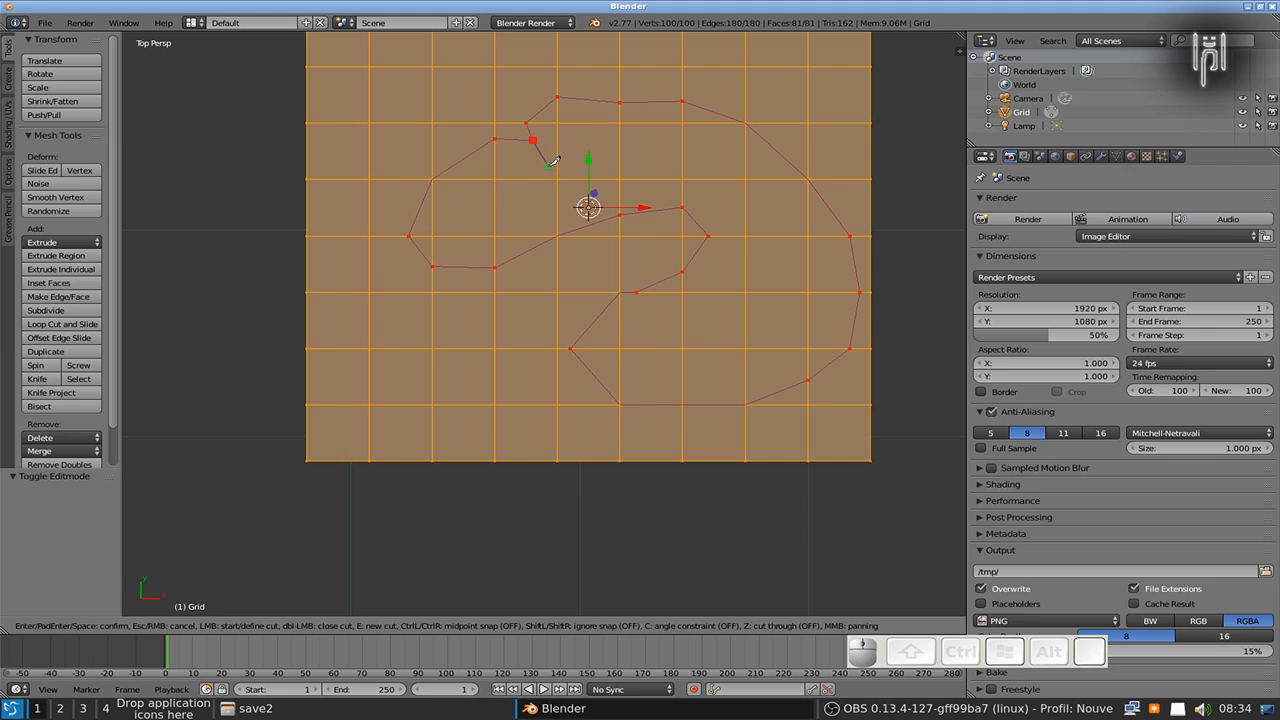
key(Return)
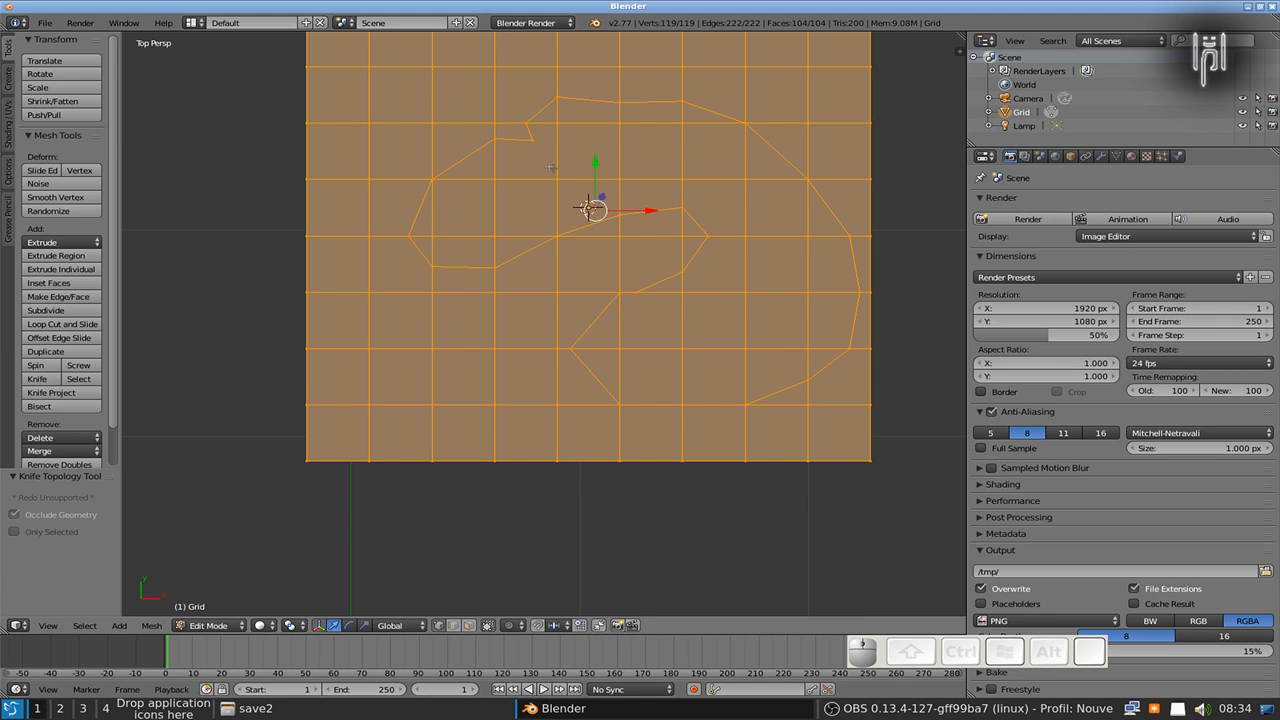
key(ctrl+z)
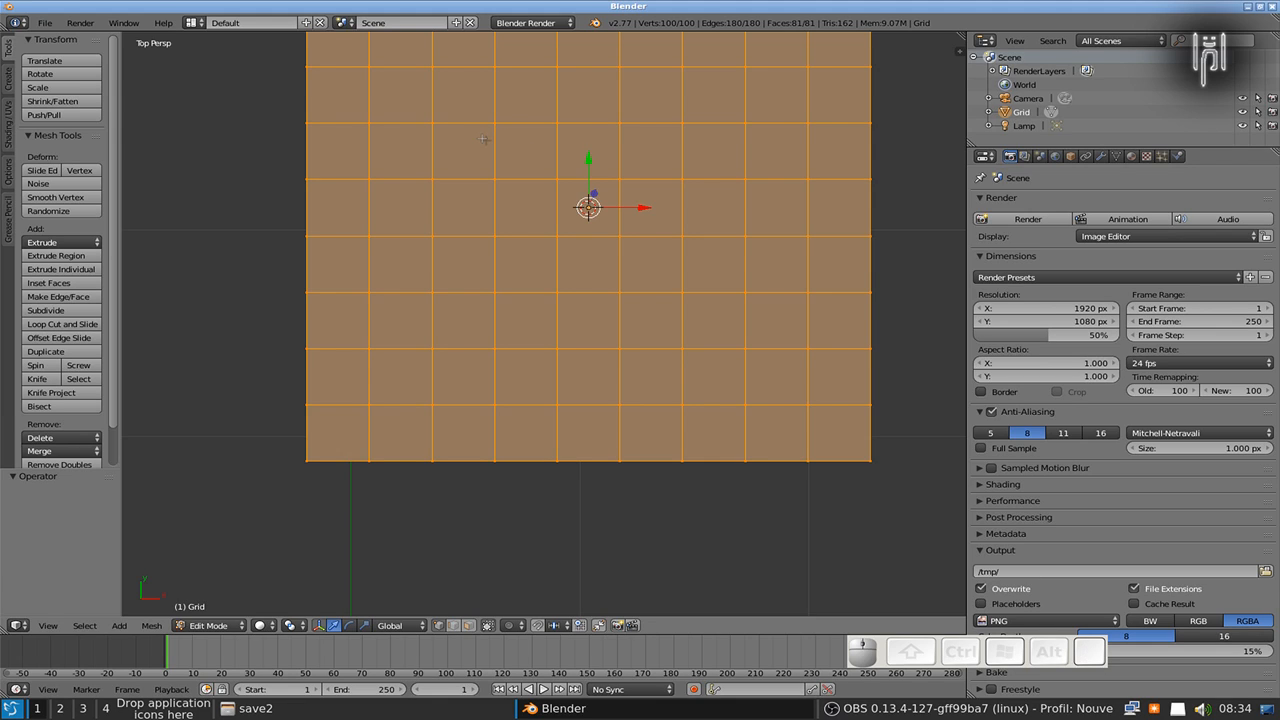
Step: Outline a closed five-point polygon on the grid with the Knife tool, around the centre-left cells
key(k)
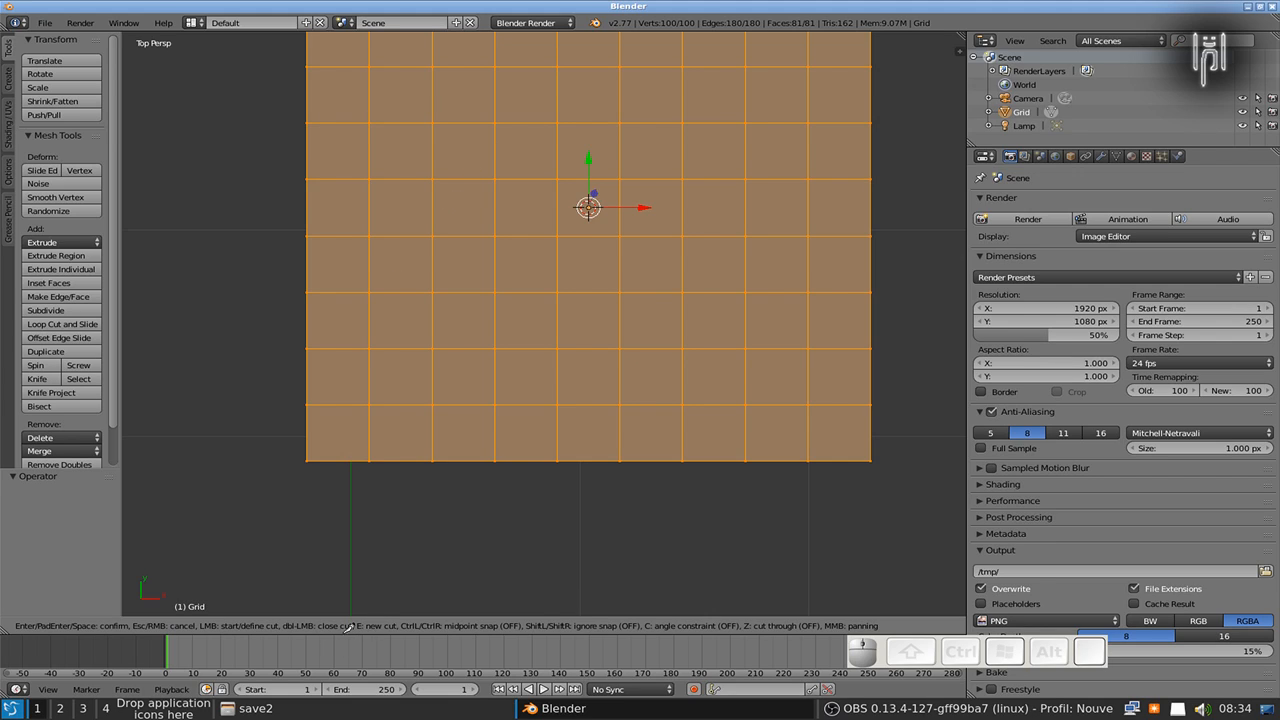
click(495, 141)
click(394, 292)
click(495, 329)
click(557, 270)
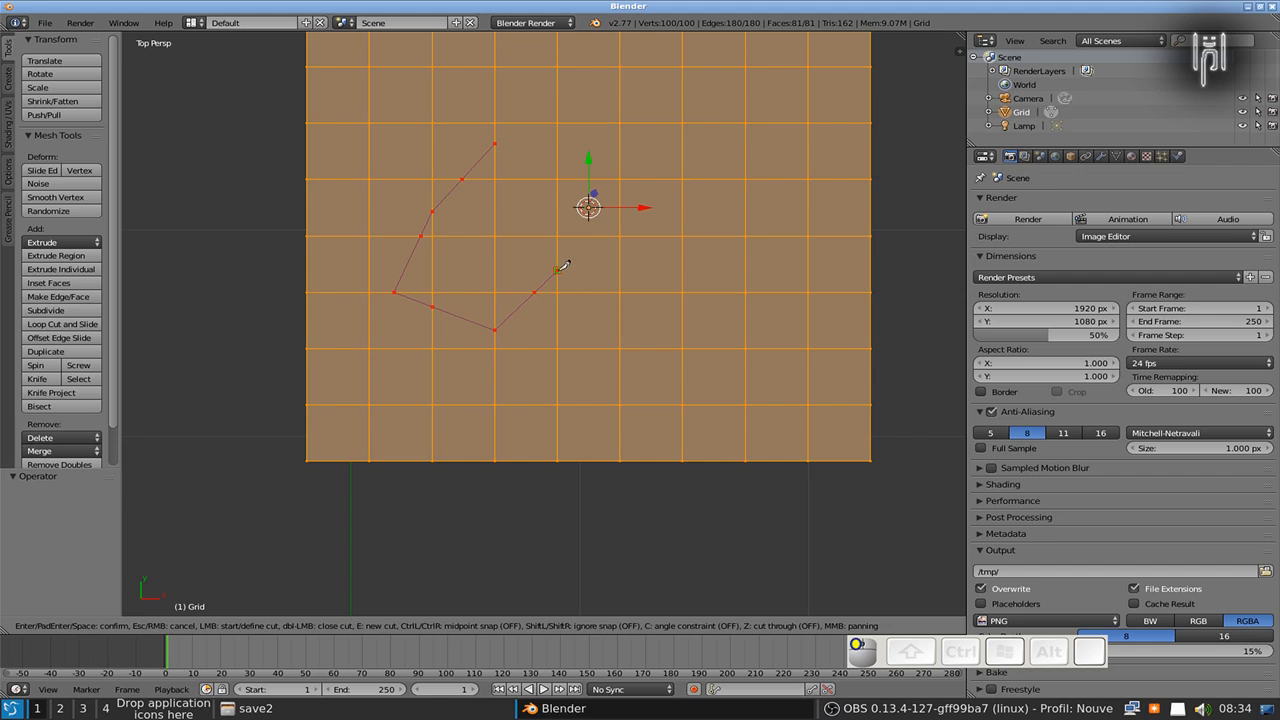
click(620, 206)
click(497, 141)
Step: Start a new cut within the same Knife operation, looping from the polygon's lower-right edge to its lowest corner
key(e)
click(560, 269)
click(644, 267)
click(664, 326)
click(580, 326)
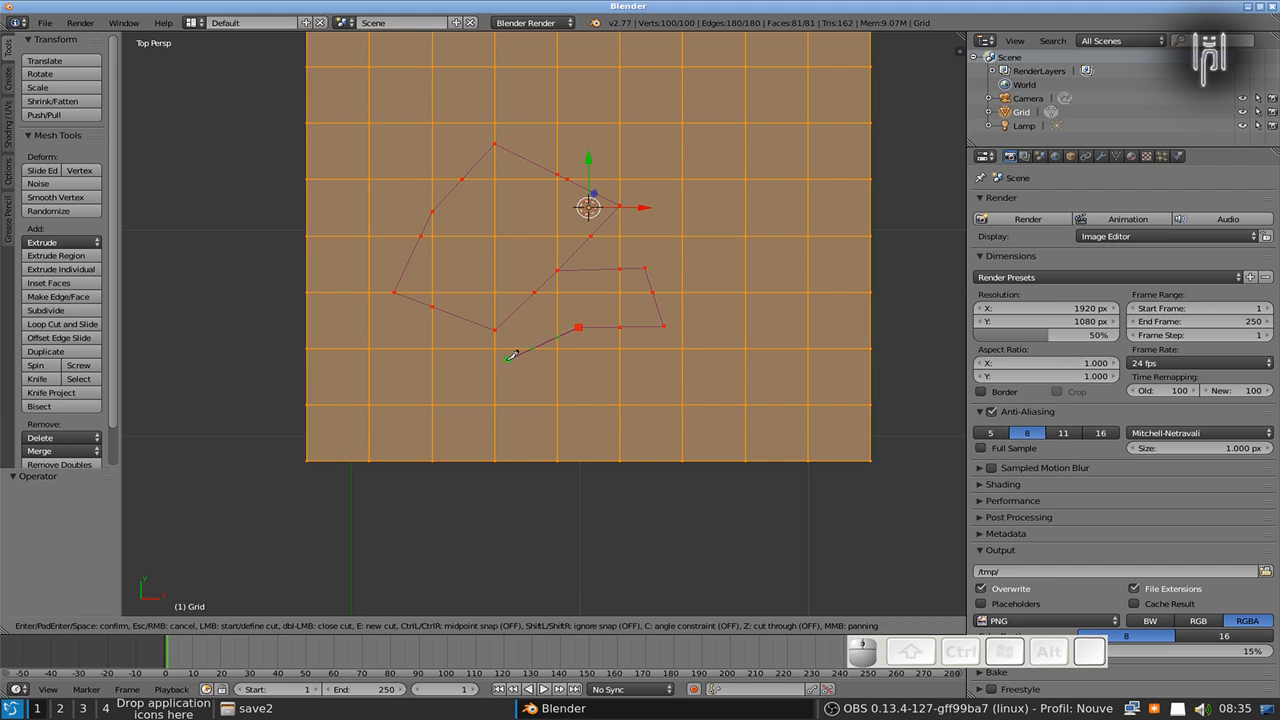
click(514, 348)
click(501, 323)
Step: Try another separate cut from the polygon's upper-left edge around to its upper-right edge, and cancel the Knife operation
key(e)
click(463, 177)
click(400, 142)
click(400, 123)
click(495, 99)
click(540, 123)
click(558, 173)
key(Escape)
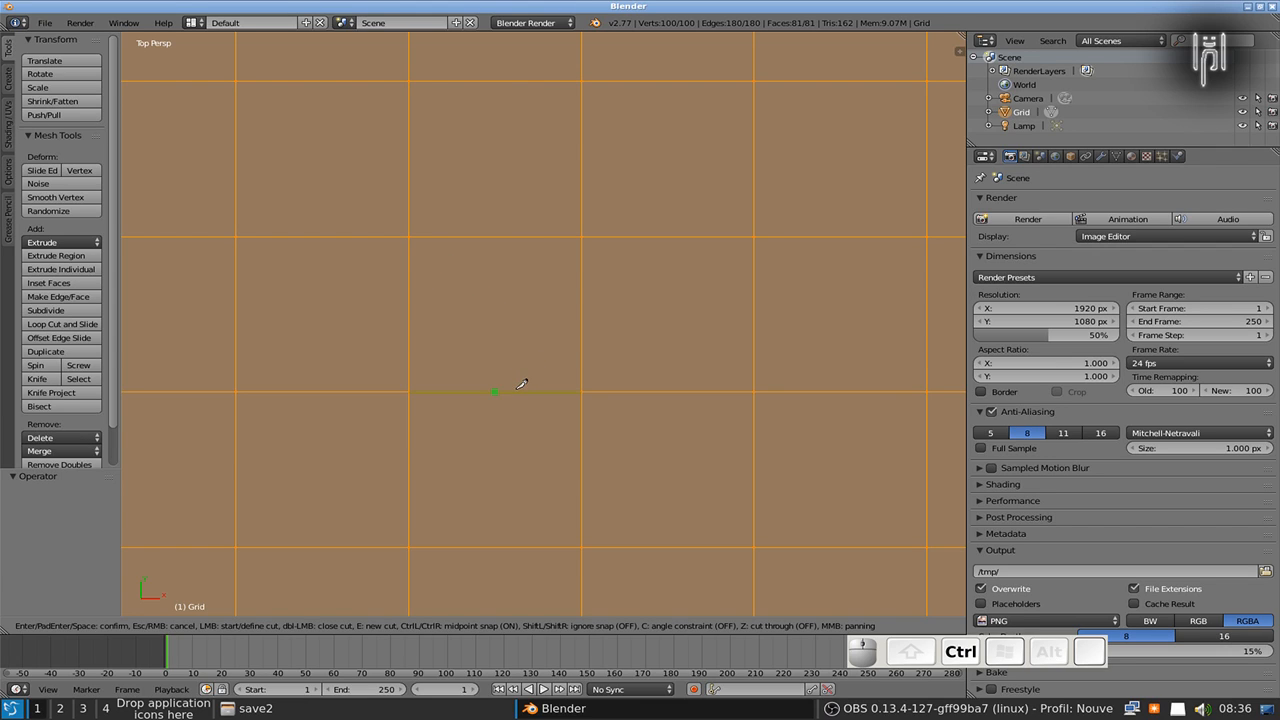
Step: Cut a closed diamond into one grid cell with the Knife tool, snapping to the midpoints of its four edges
ctrl+click(495, 237)
ctrl+click(582, 314)
ctrl+click(495, 392)
ctrl+click(410, 318)
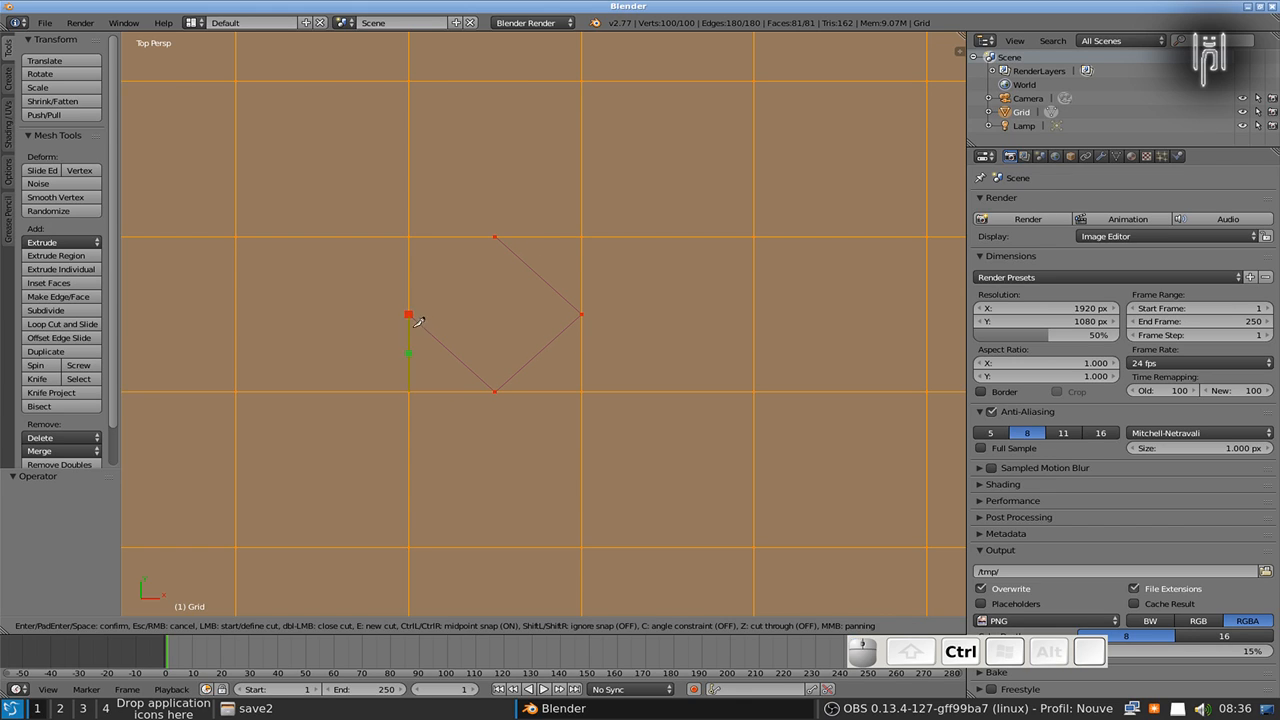
ctrl+click(495, 234)
key(Return)
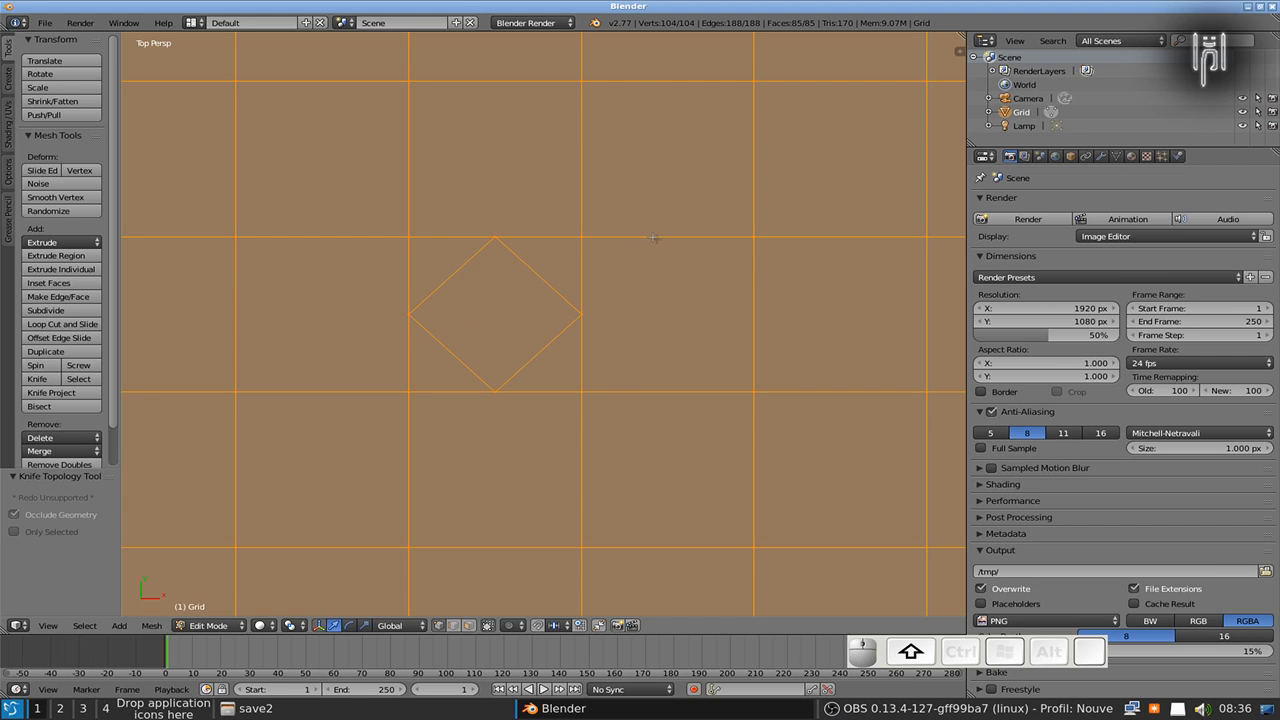
Step: Try a Knife cut with snapping ignored, placing six points close to the horizontal and vertical grid edges beyond the diamond
key(k)
key(shift)
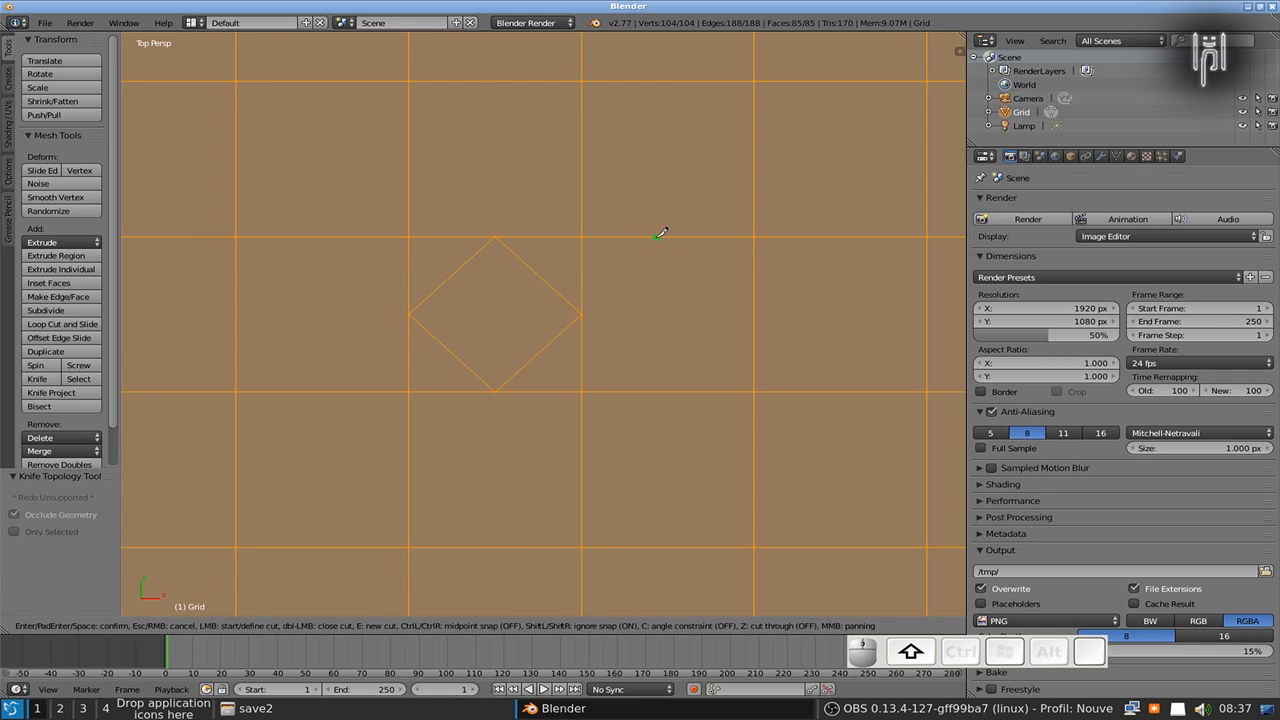
click(651, 225)
click(664, 267)
click(711, 222)
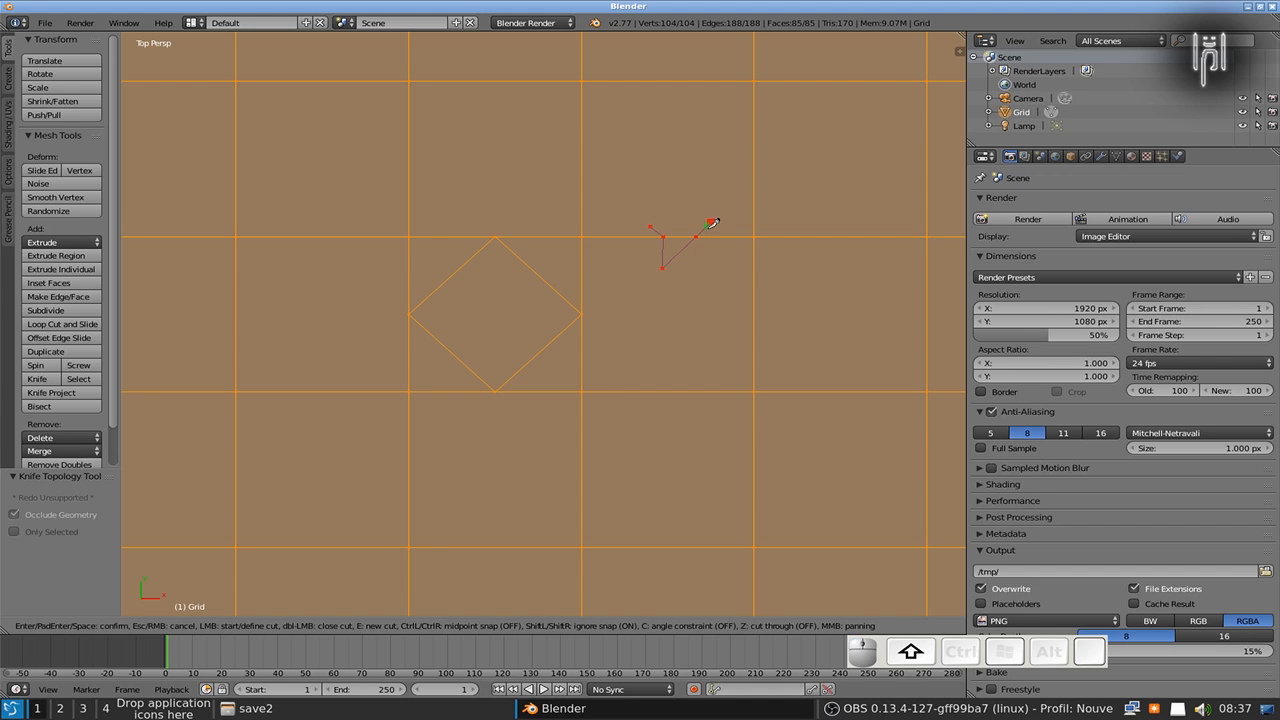
click(733, 231)
click(754, 252)
shift+click(756, 336)
Step: Extend the unsnapped cut with a point just beside the vertical grid edge, compare with snapping enabled, and cancel the Knife operation
scroll(802, 334, up, 4)
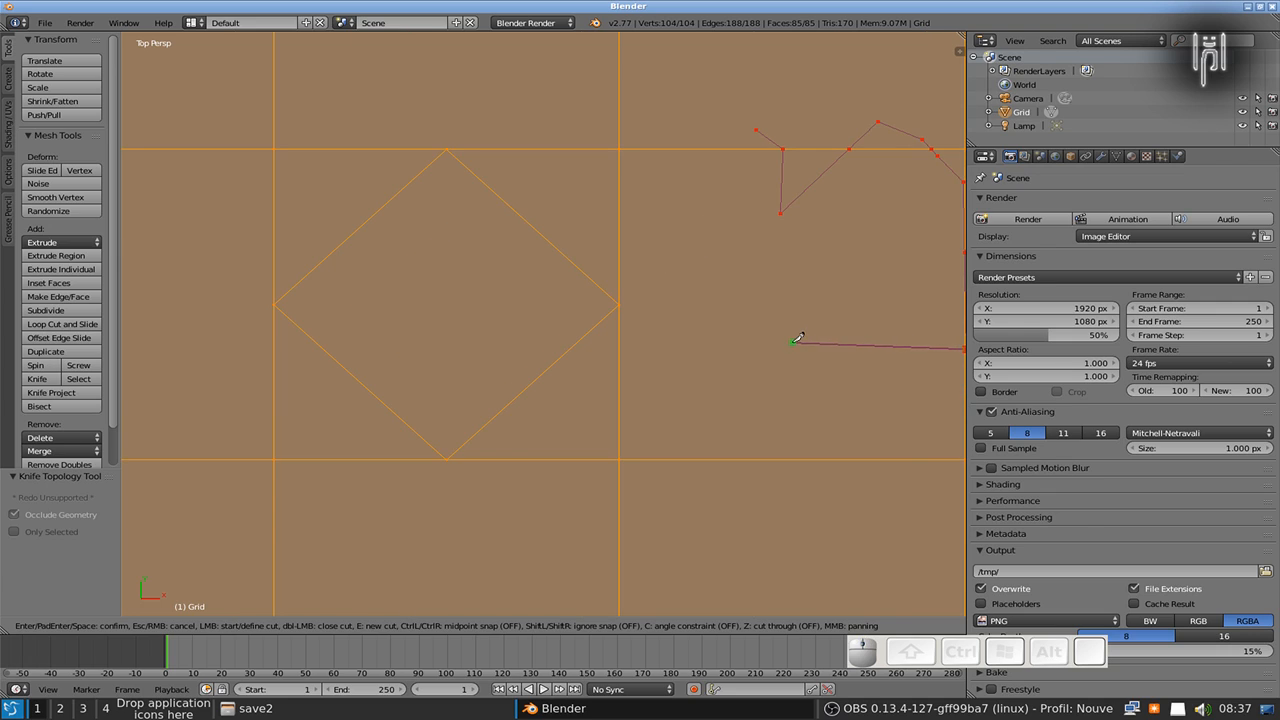
shift+middle_drag(808, 343, 570, 392)
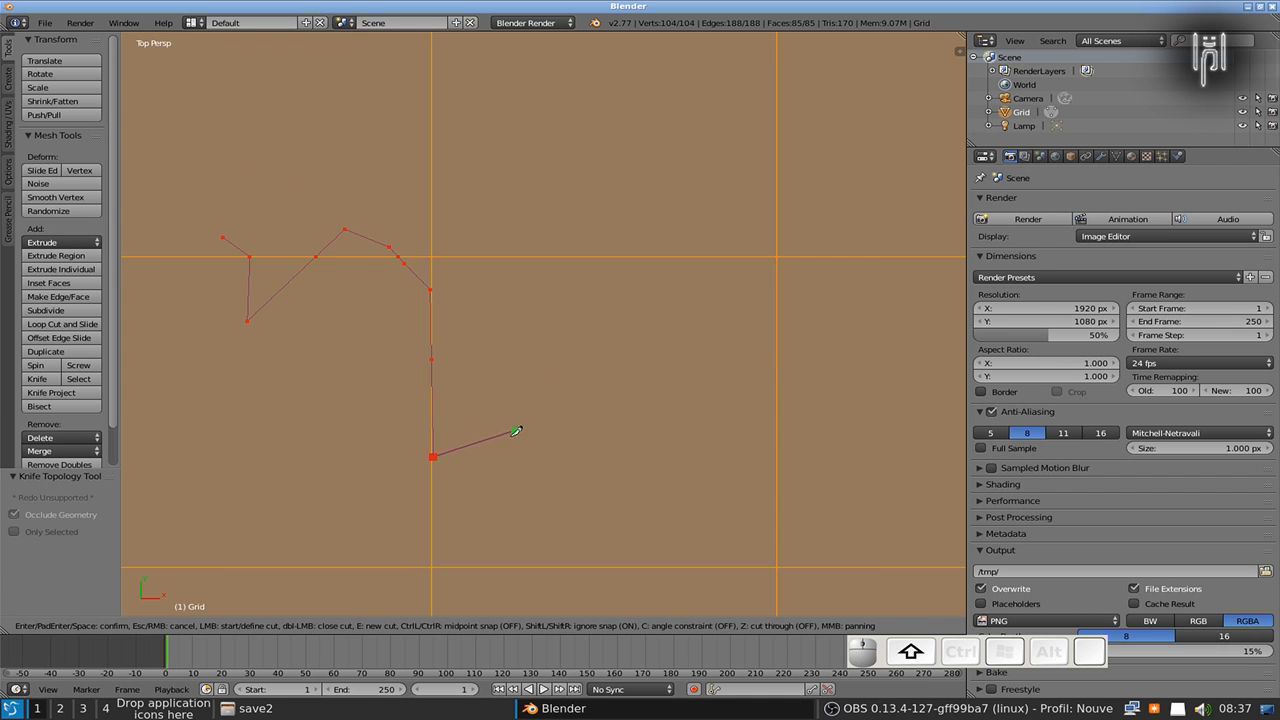
shift+middle_drag(516, 431, 613, 321)
shift+middle_drag(706, 280, 637, 317)
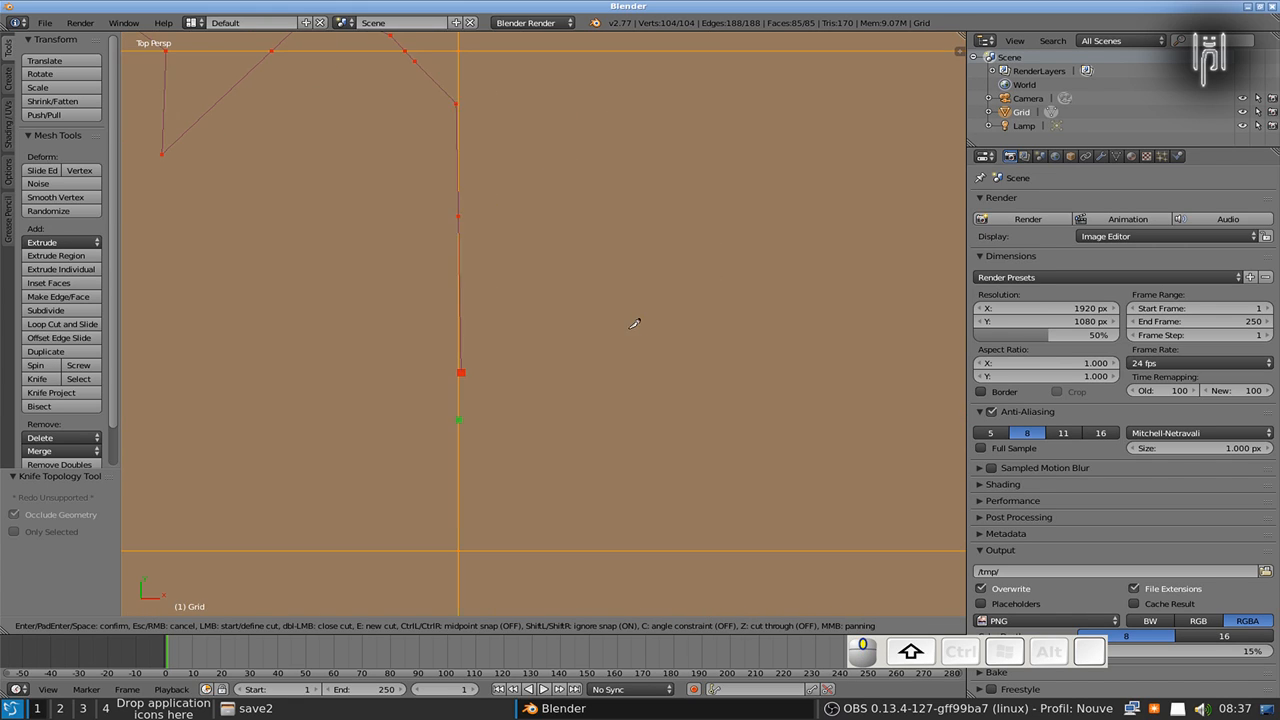
click(465, 457)
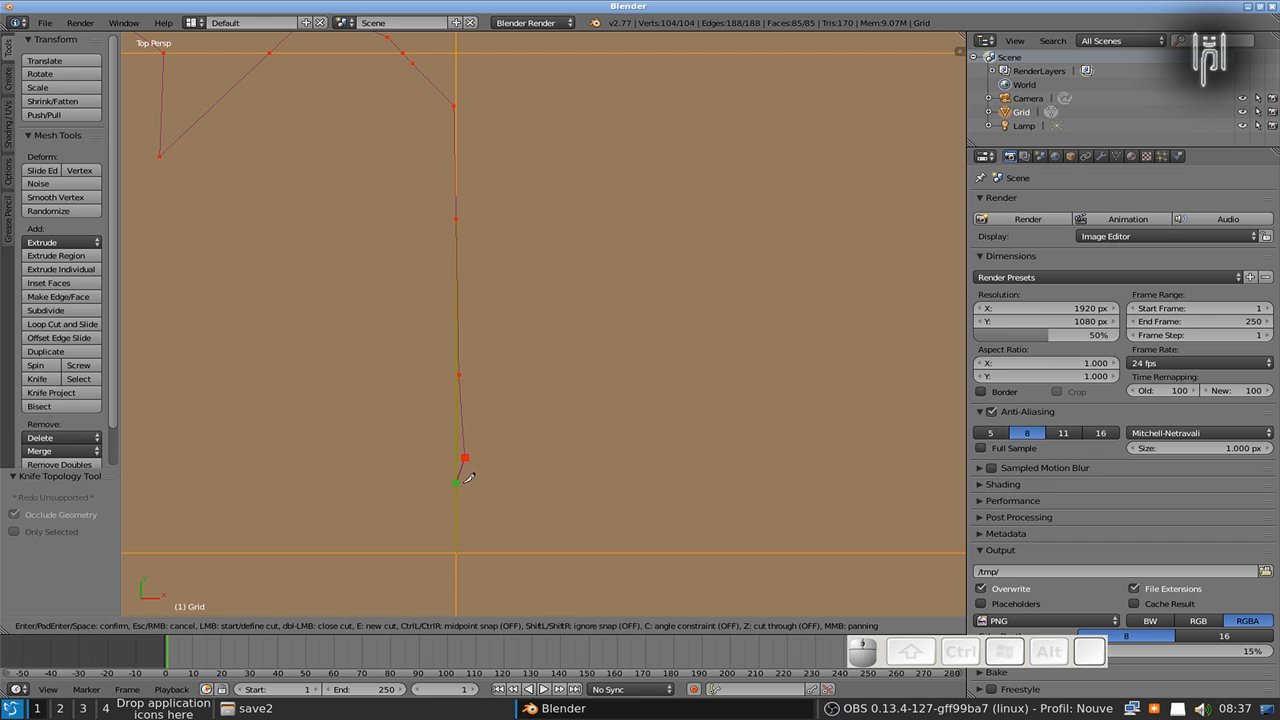
key(shift)
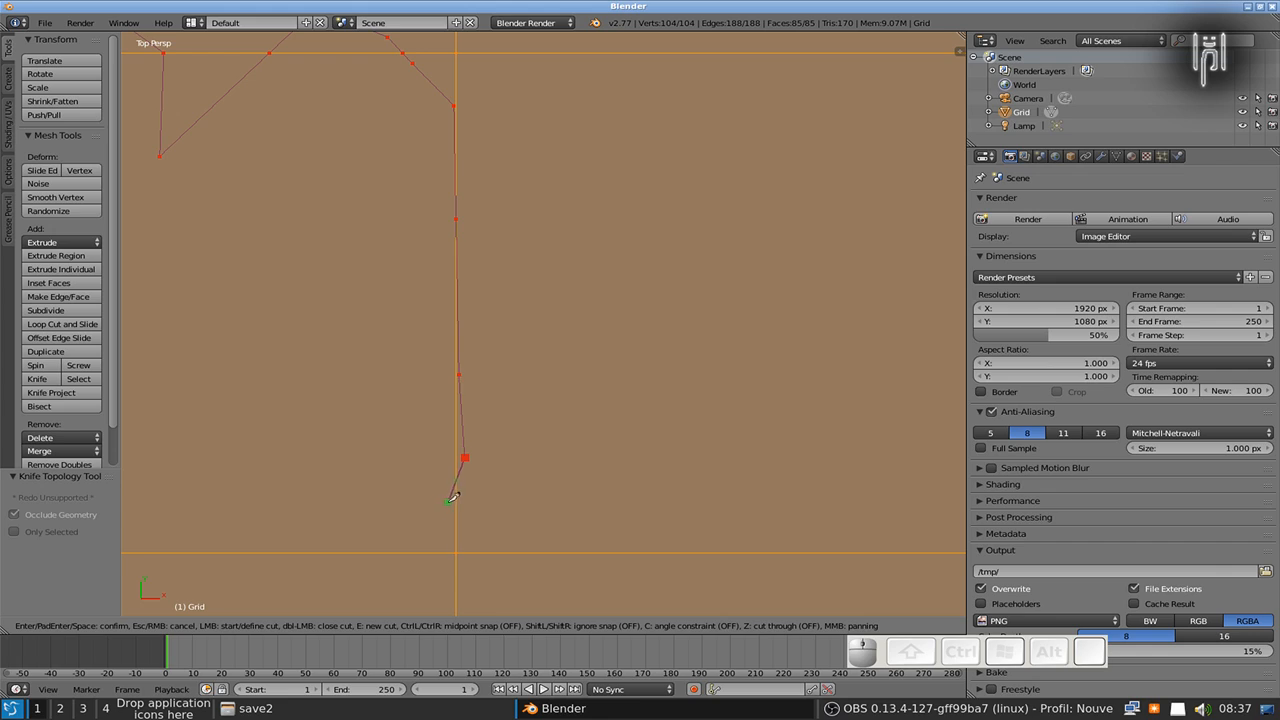
key(shift)
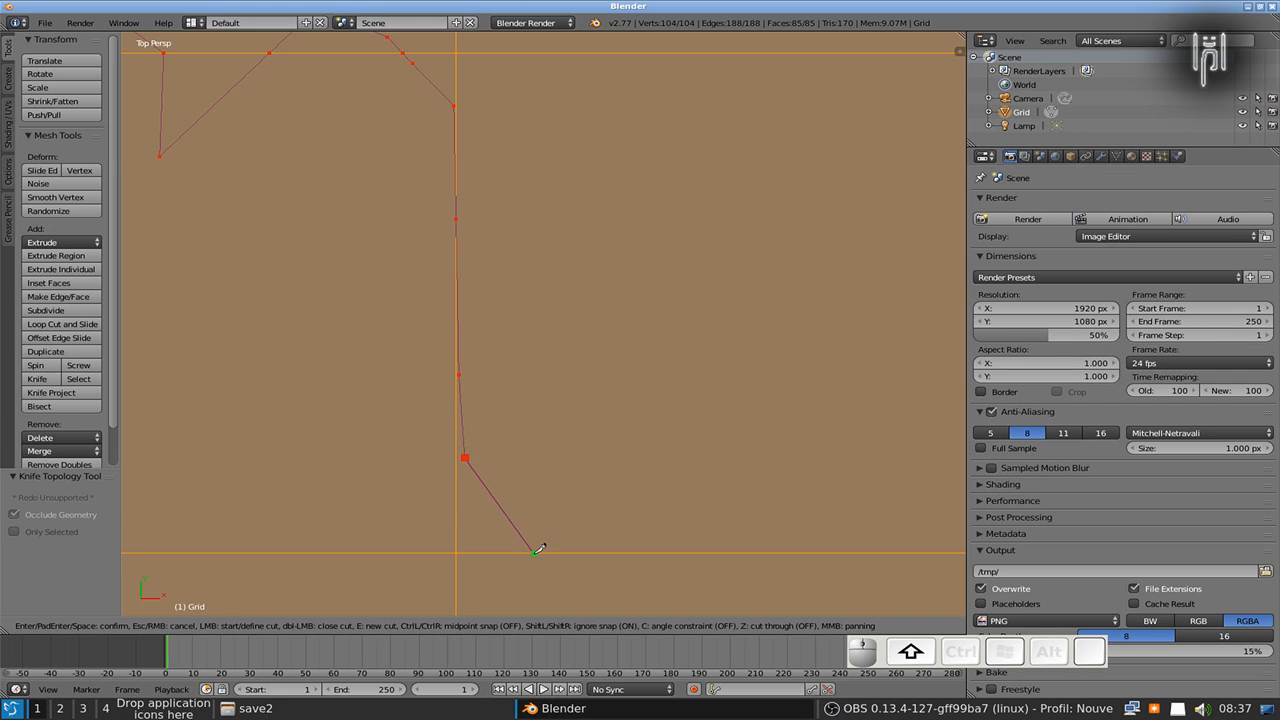
key(Escape)
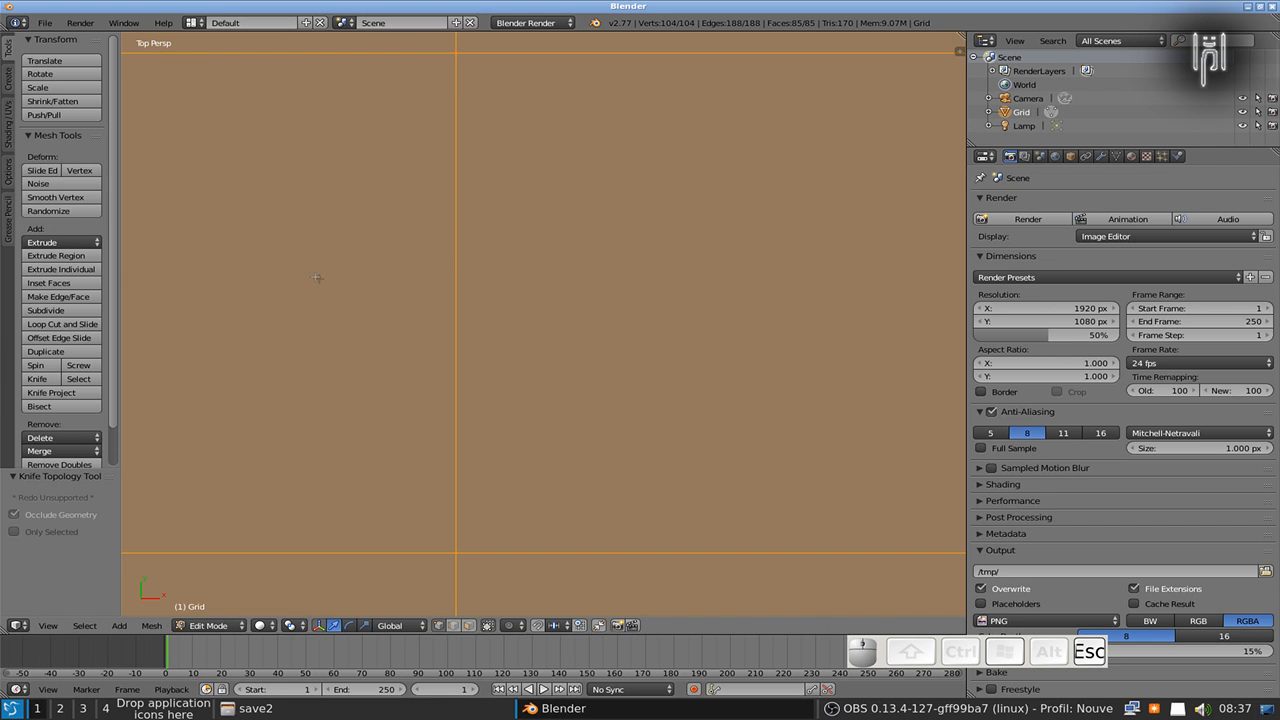
Step: Try turning on the Knife's angle constraint before placing a first point on the horizontal edge beyond the diamond, and cancel
scroll(452, 253, down, 3)
scroll(452, 253, down, 3)
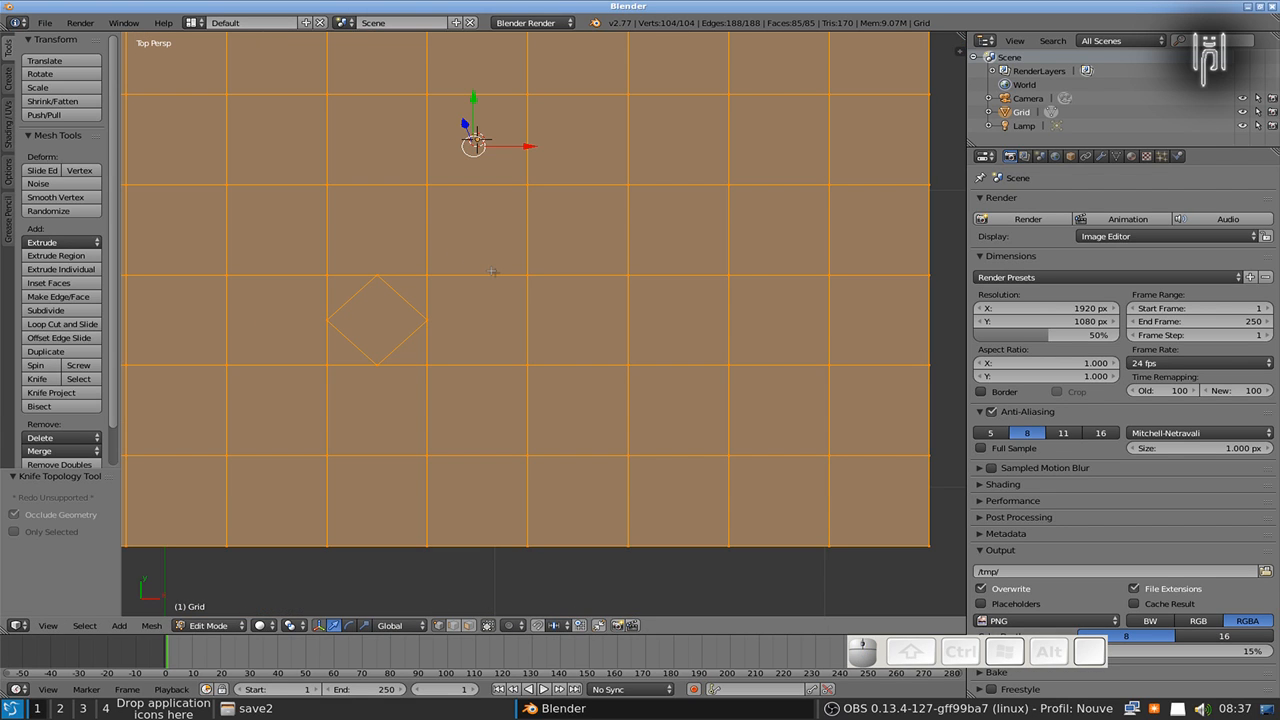
key(k)
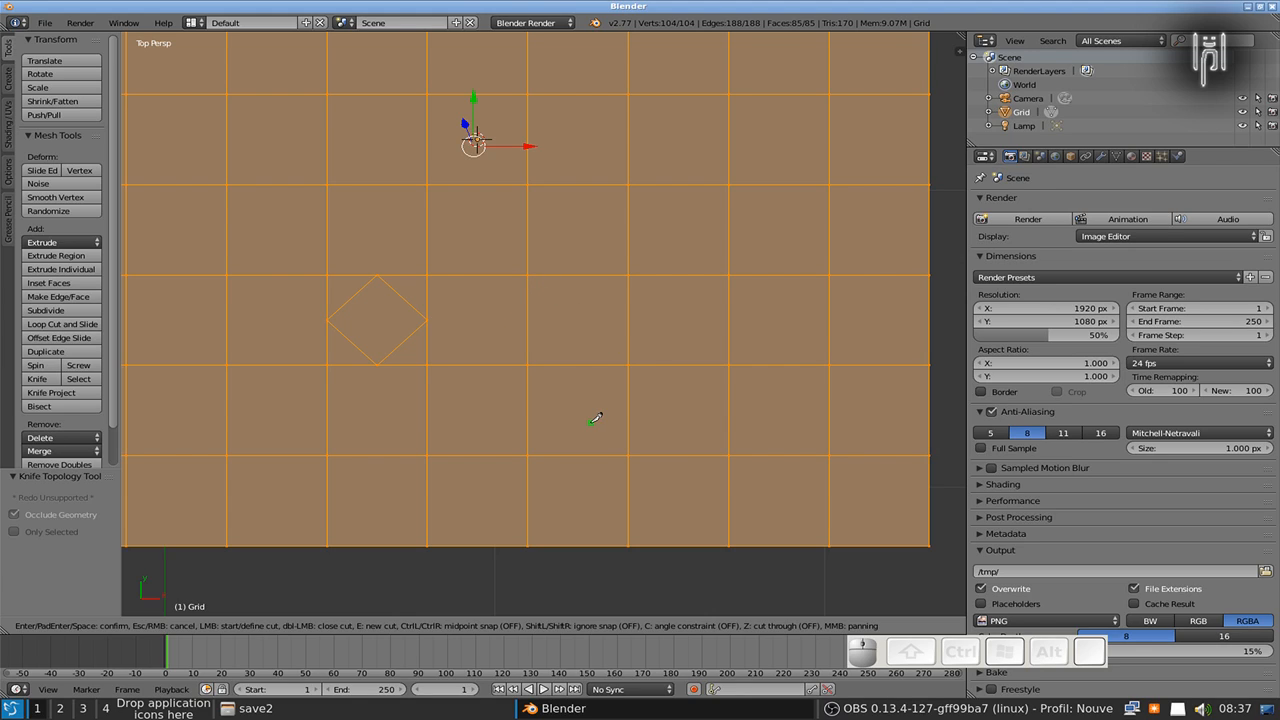
key(c)
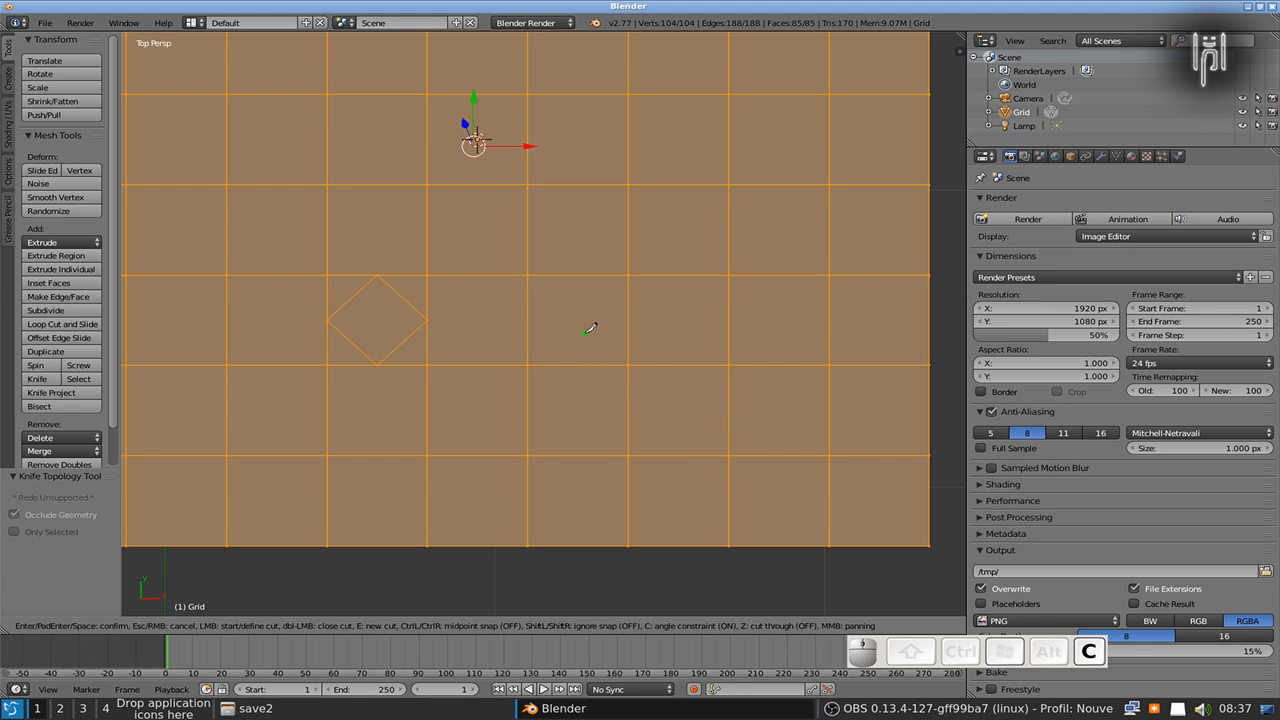
click(556, 274)
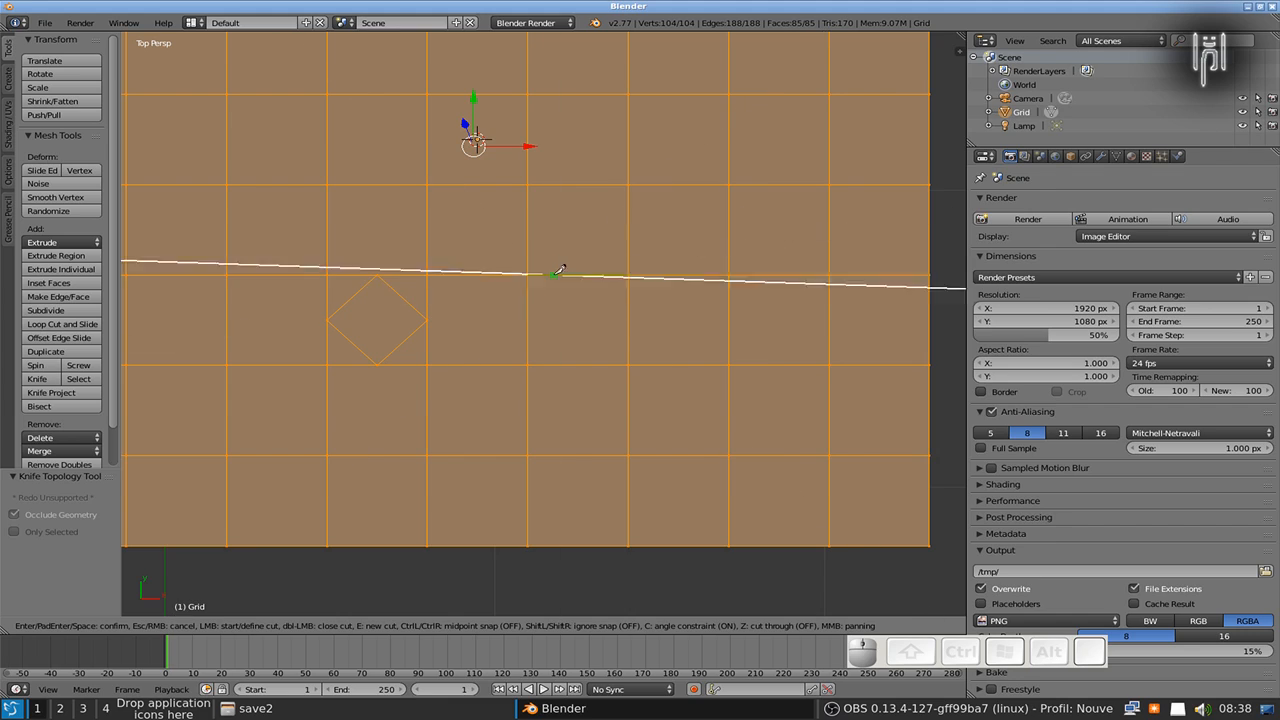
key(Escape)
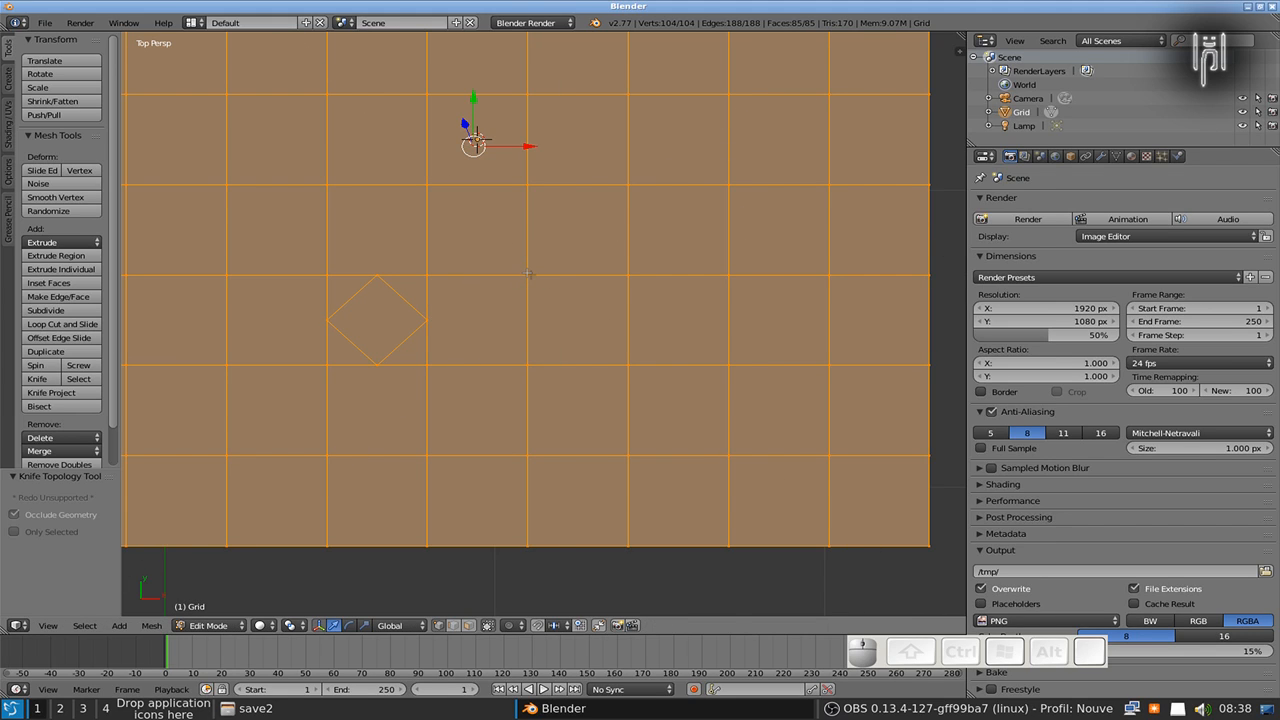
Step: Try starting a Knife cut at a grid vertex and turning on the angle constraint after the first point, and cancel
key(k)
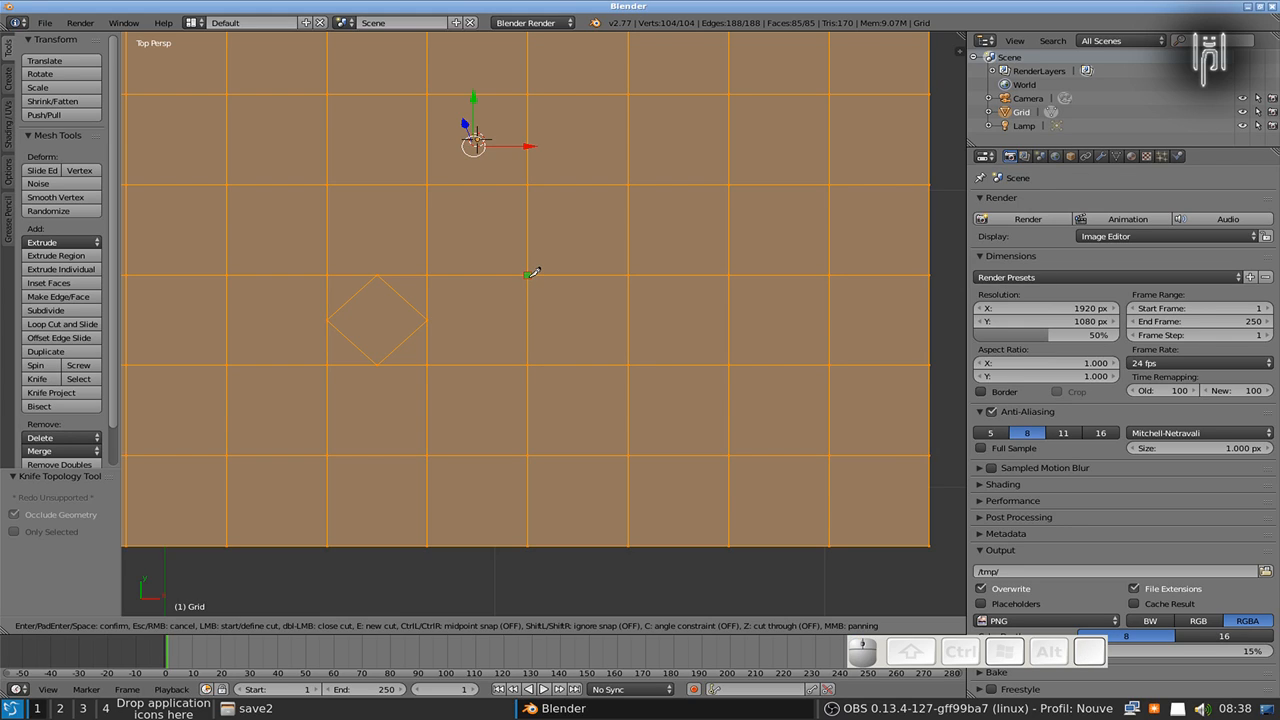
click(527, 275)
key(c)
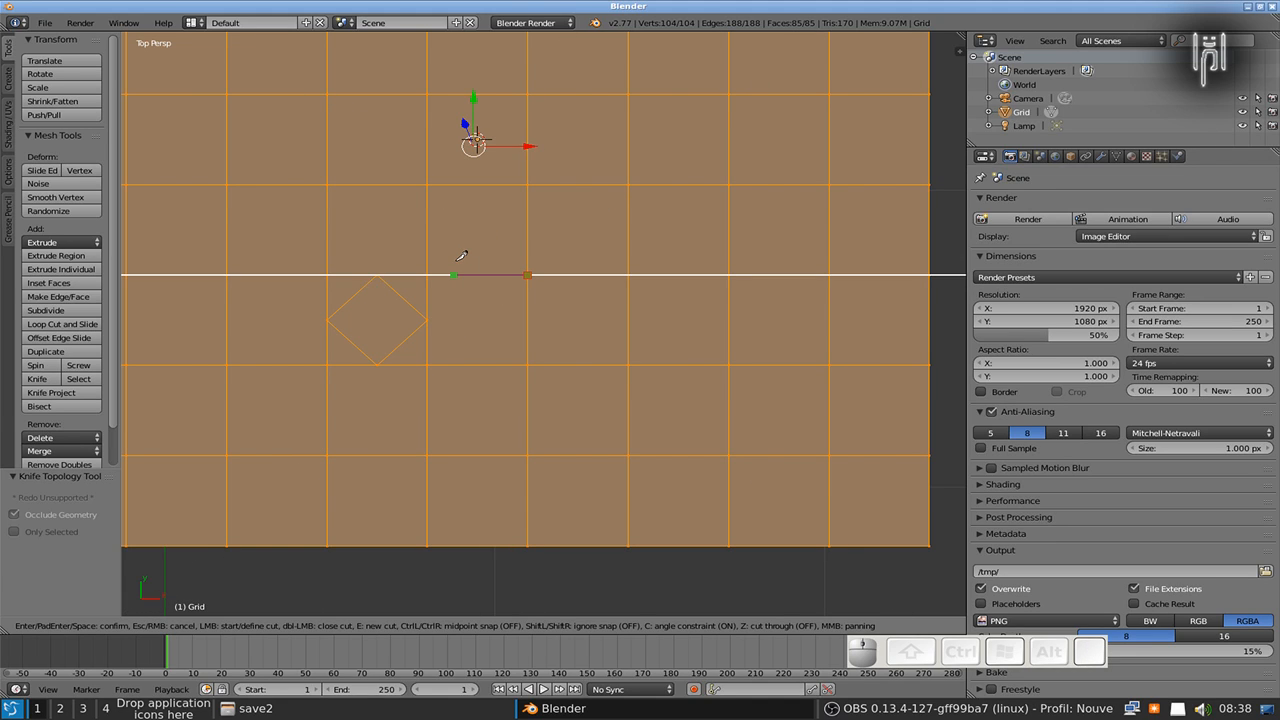
key(Escape)
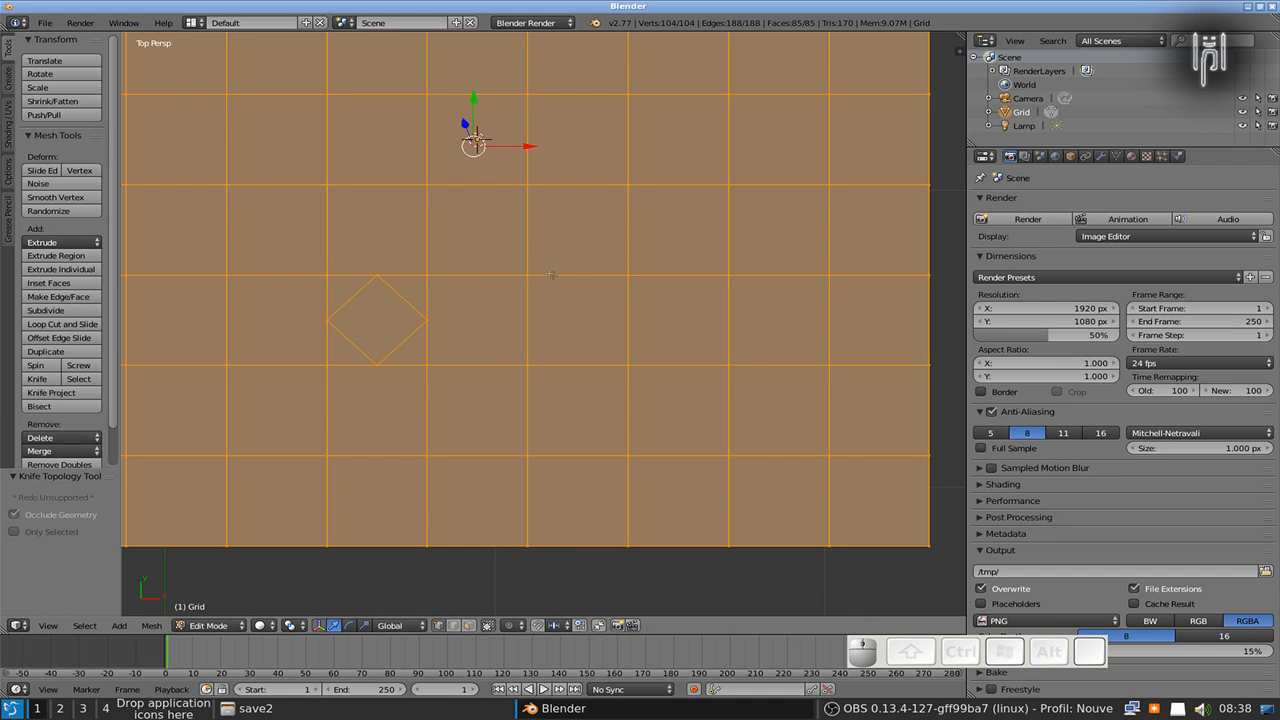
Step: Start an angle-constrained Knife cut with five diagonal segments, forming a large tilted rectangular outline beyond the diamond
key(k)
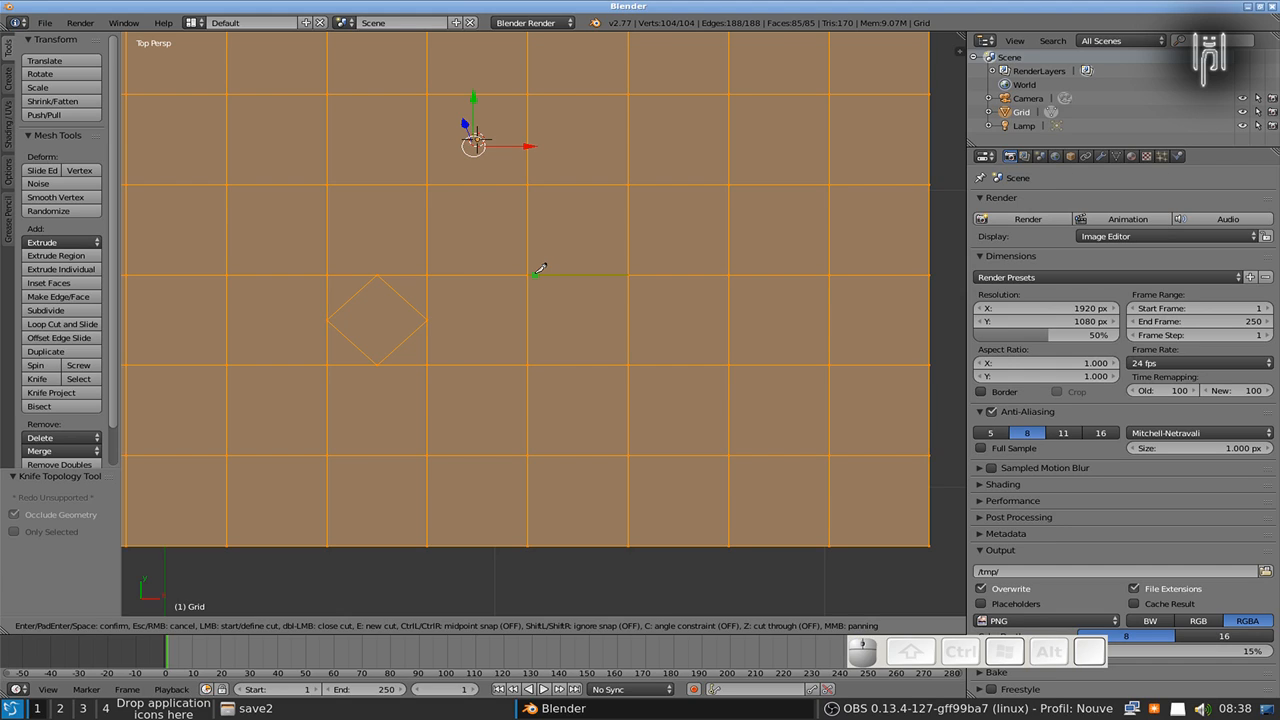
key(c)
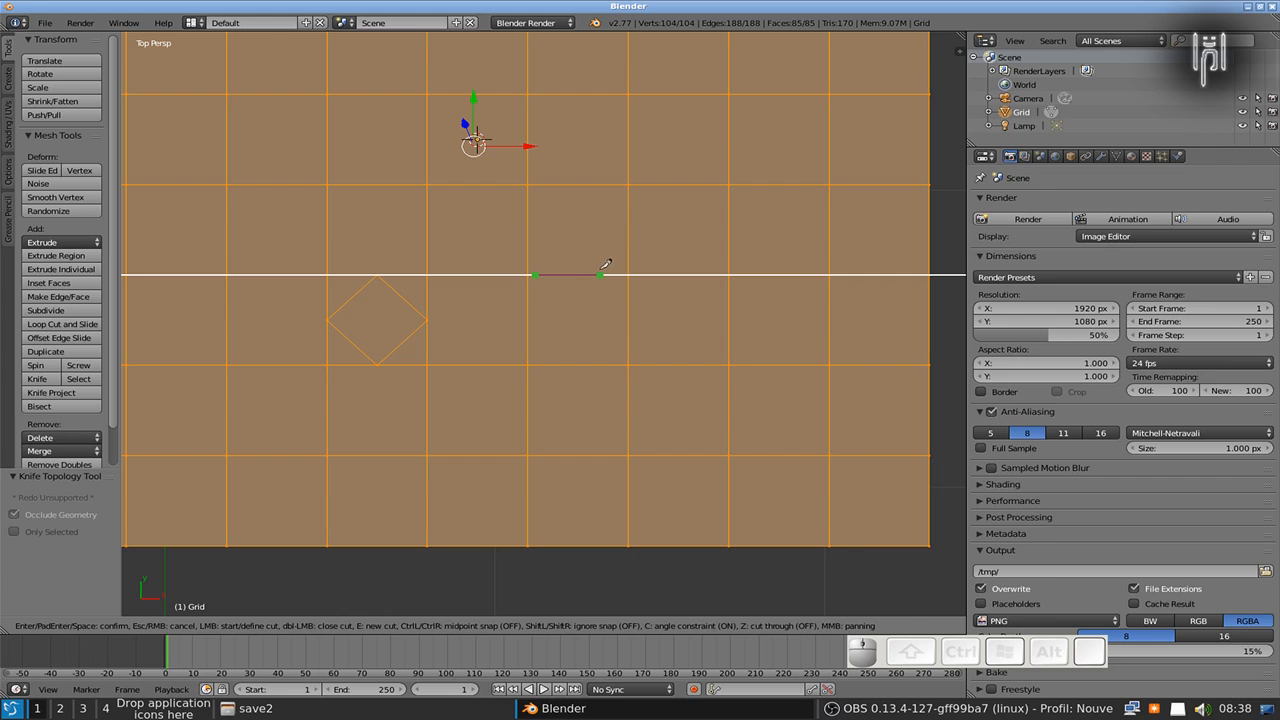
click(579, 315)
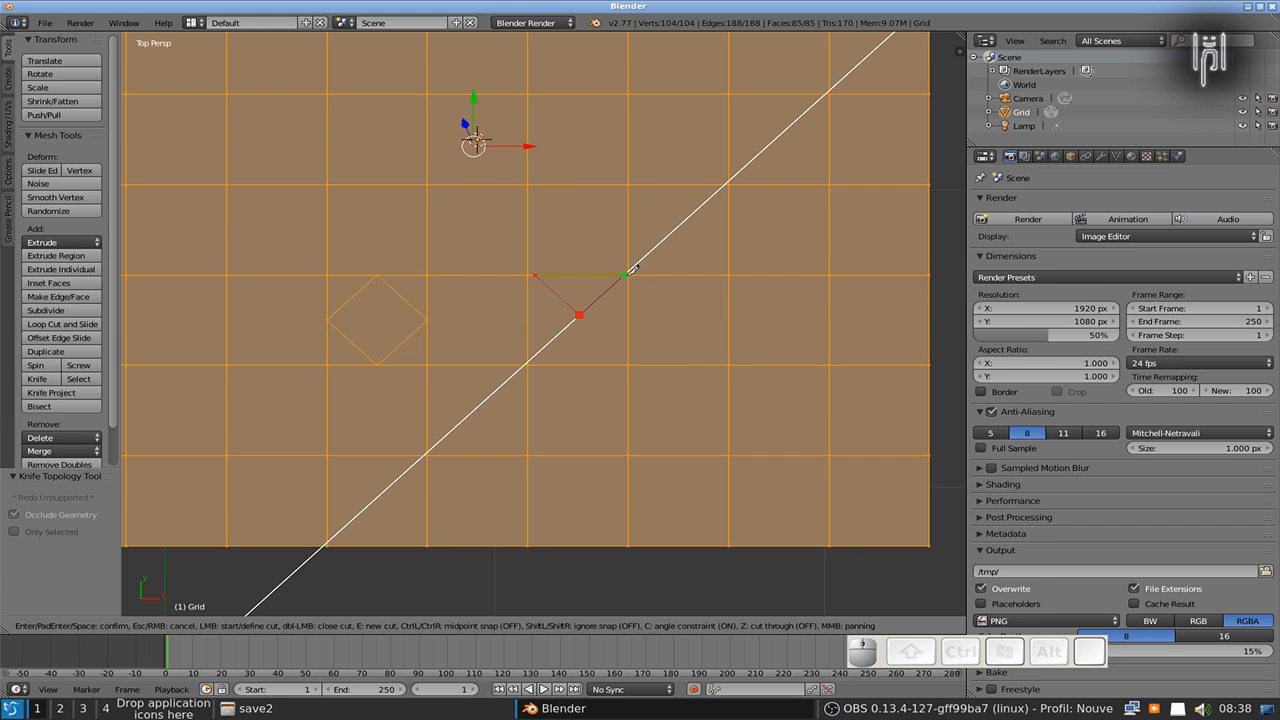
click(676, 228)
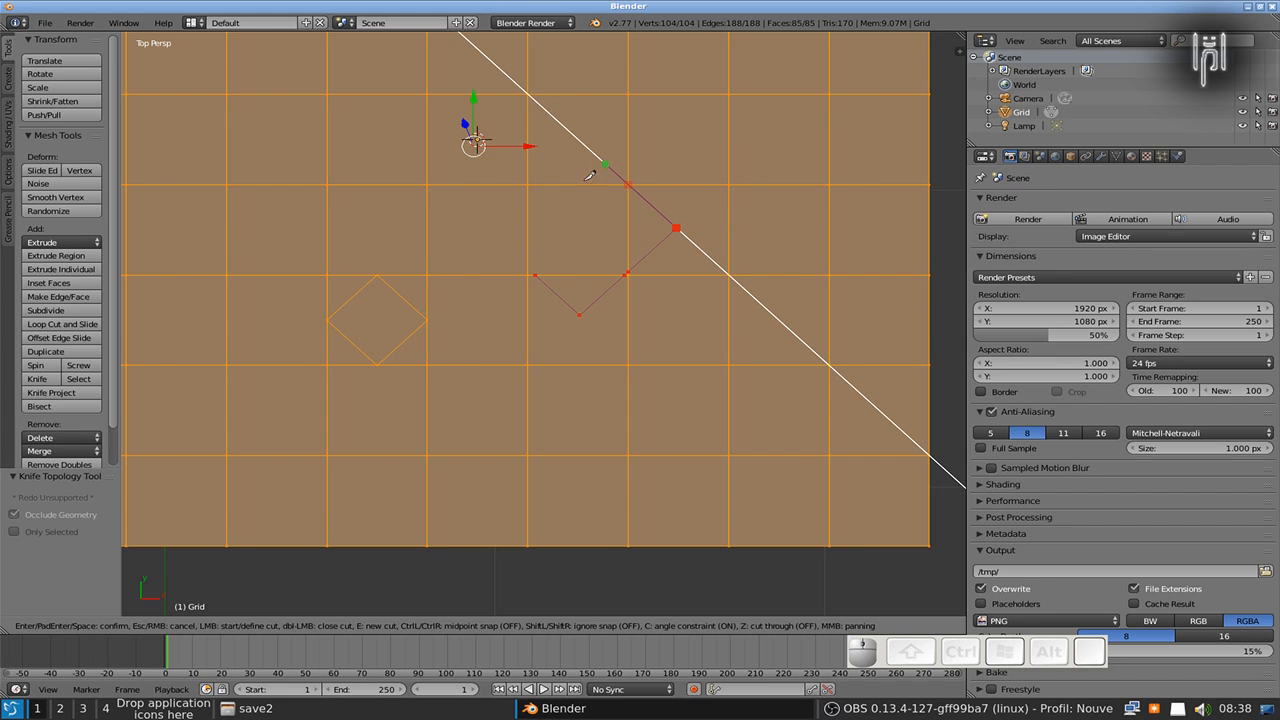
click(579, 141)
click(446, 261)
click(495, 305)
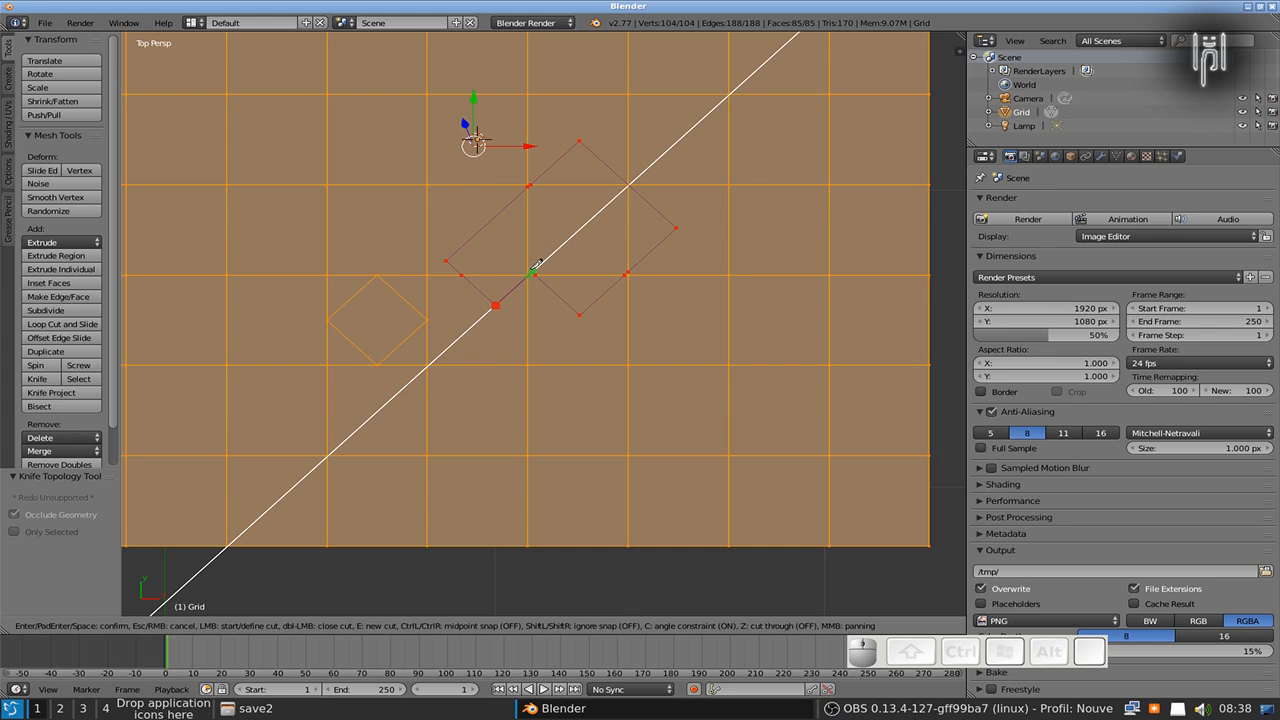
Step: Close the constrained outline with a vertical, a horizontal and a short diagonal segment back to its start, and confirm the cut
click(495, 260)
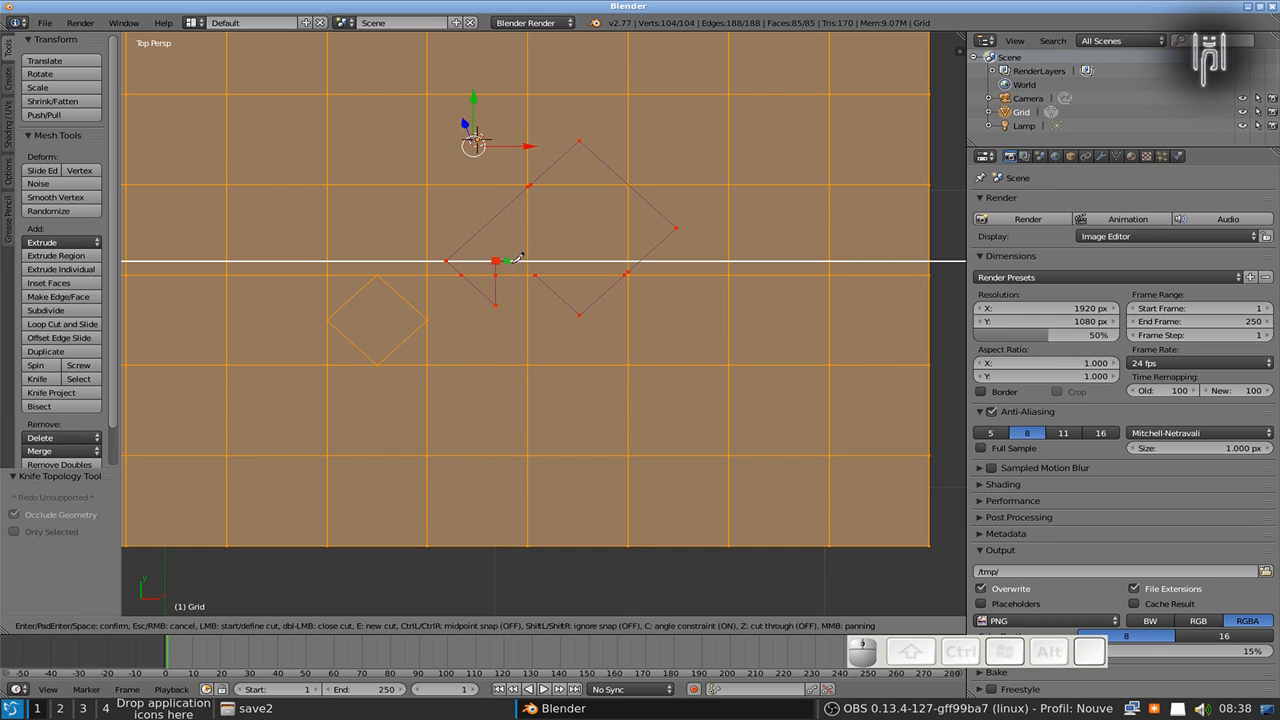
click(527, 260)
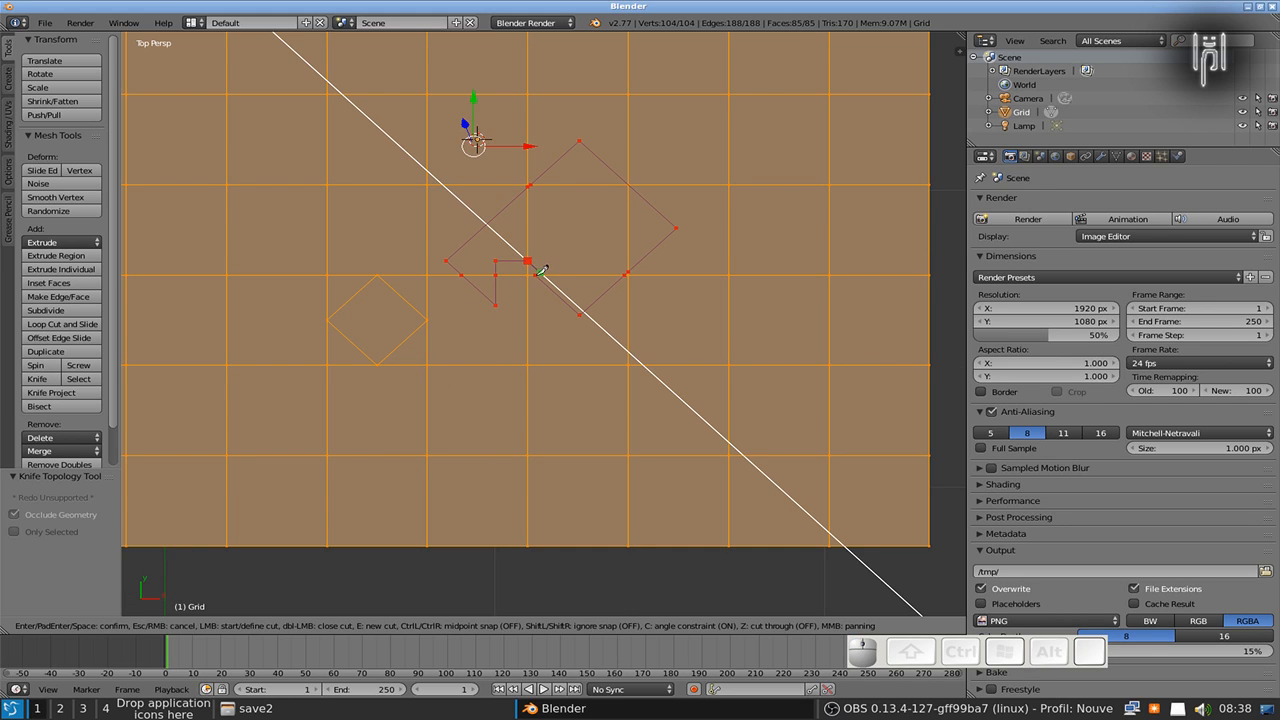
click(537, 271)
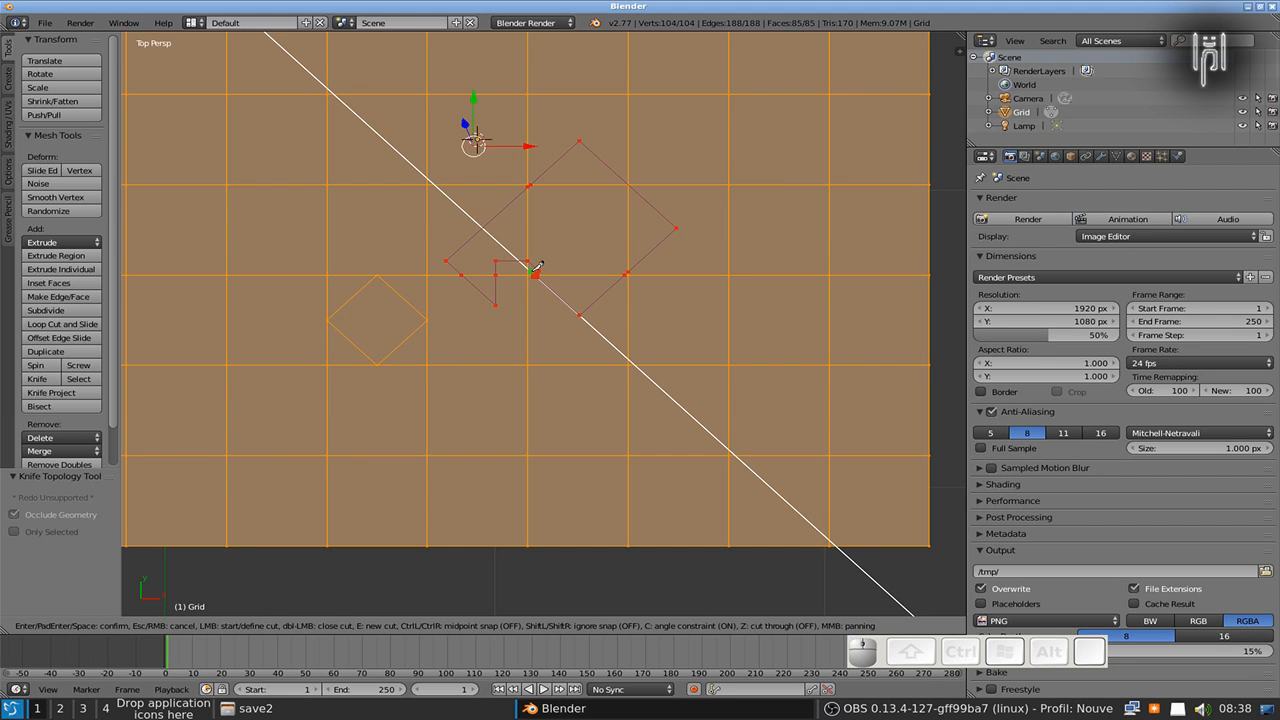
key(Return)
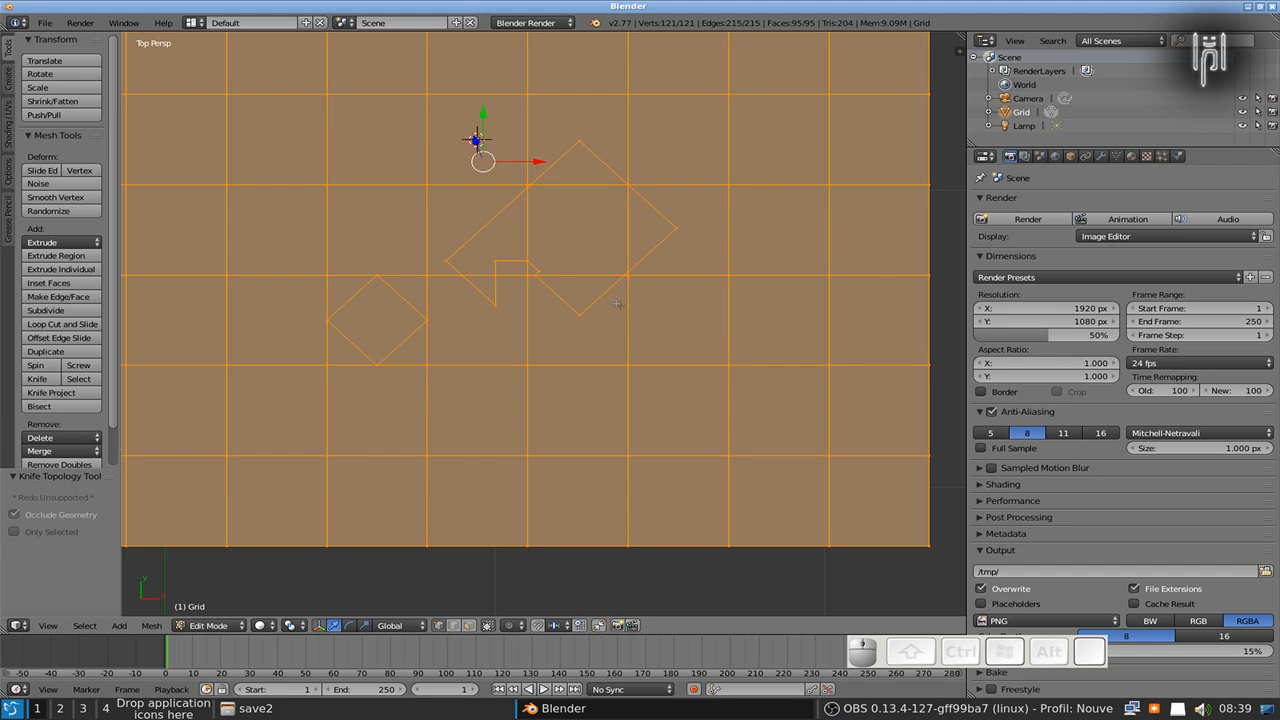
key(k)
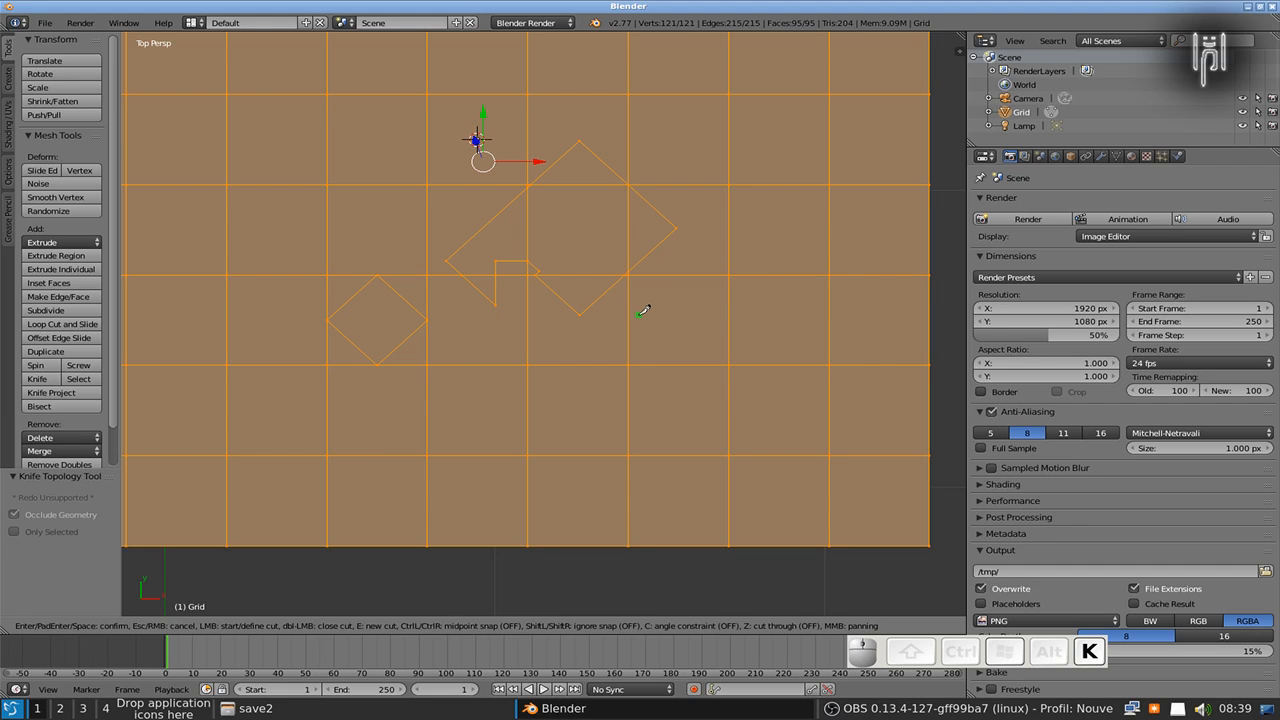
key(Escape)
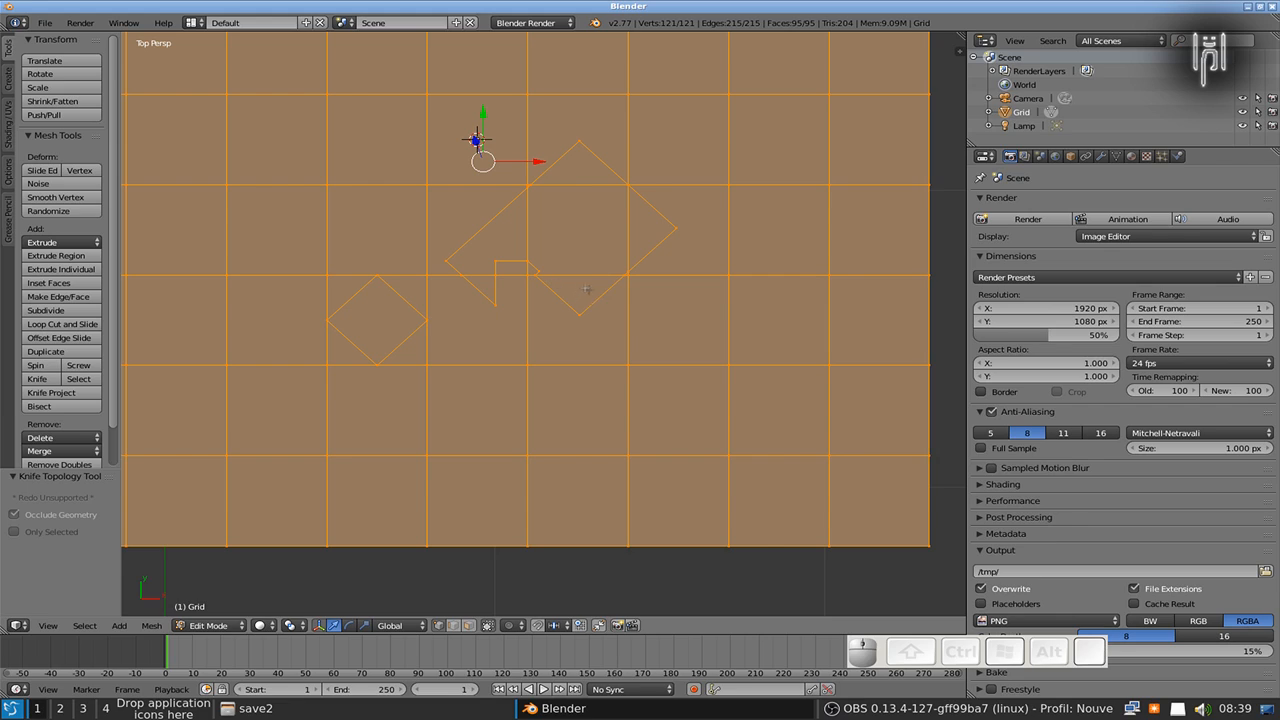
scroll(581, 297, down, 5)
key(Tab)
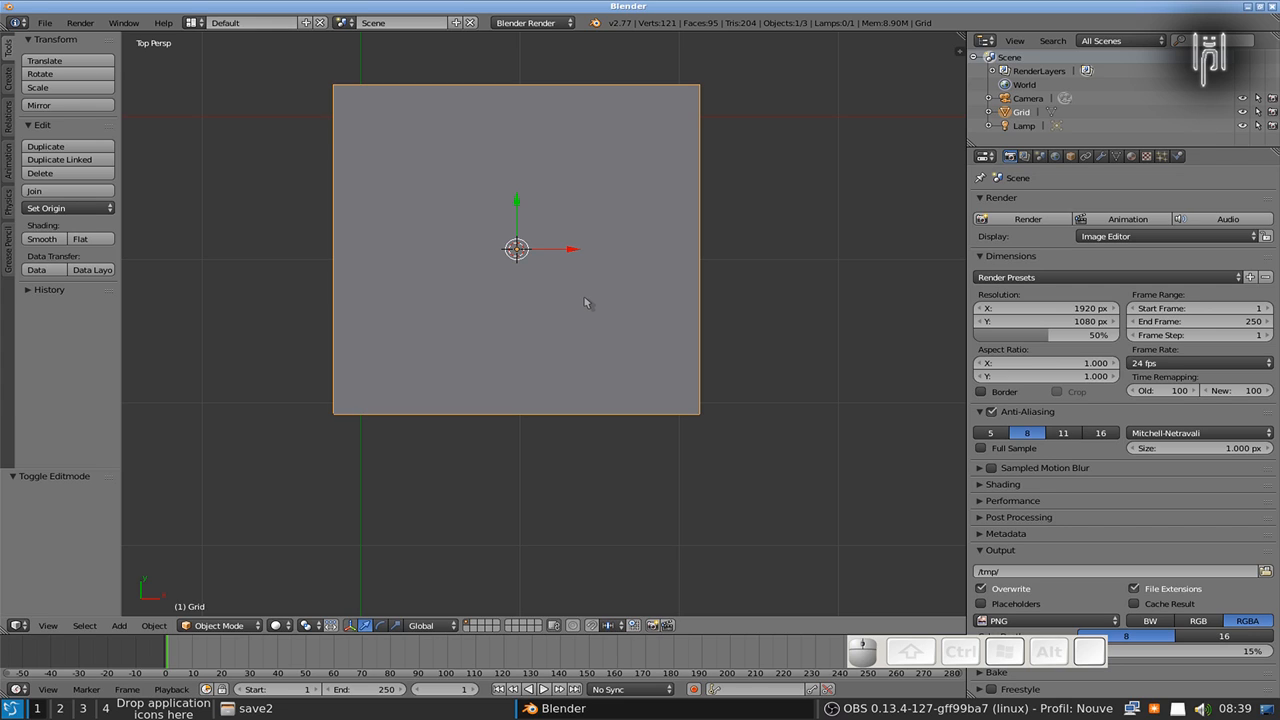
key(Tab)
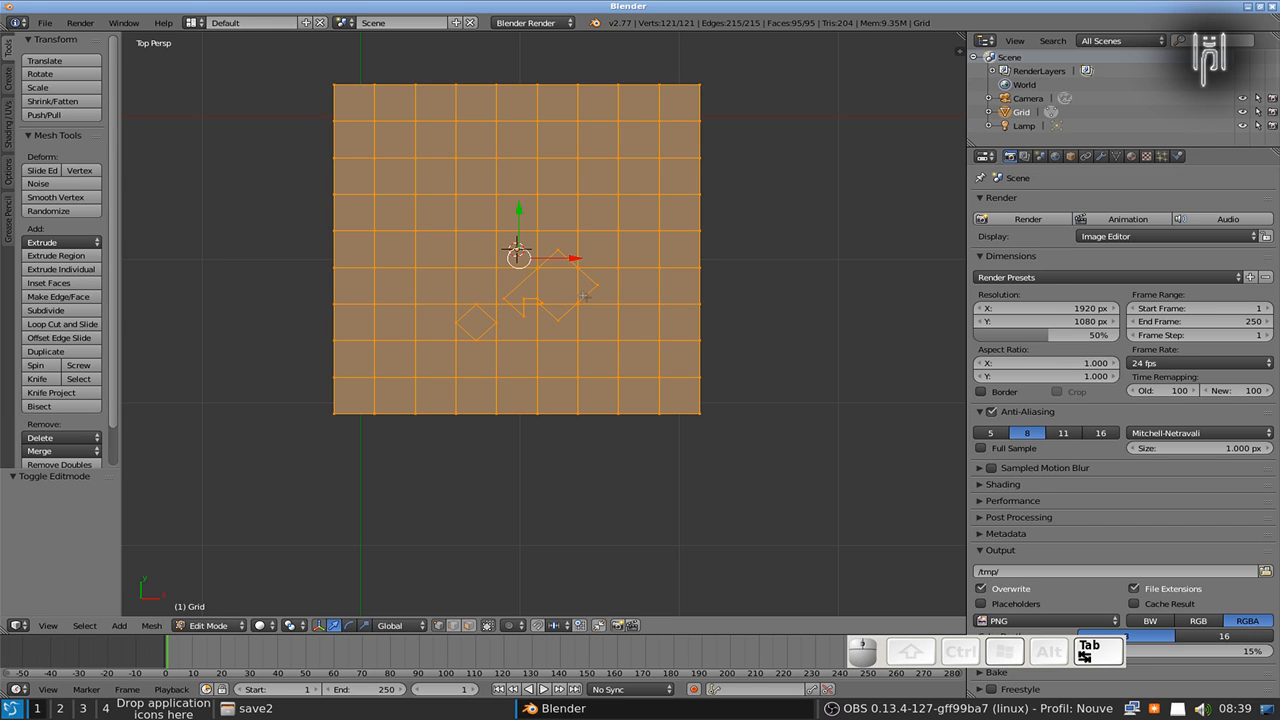
Step: Extrude the whole grid downward along the Z axis to form a box
middle_drag(604, 378, 539, 247)
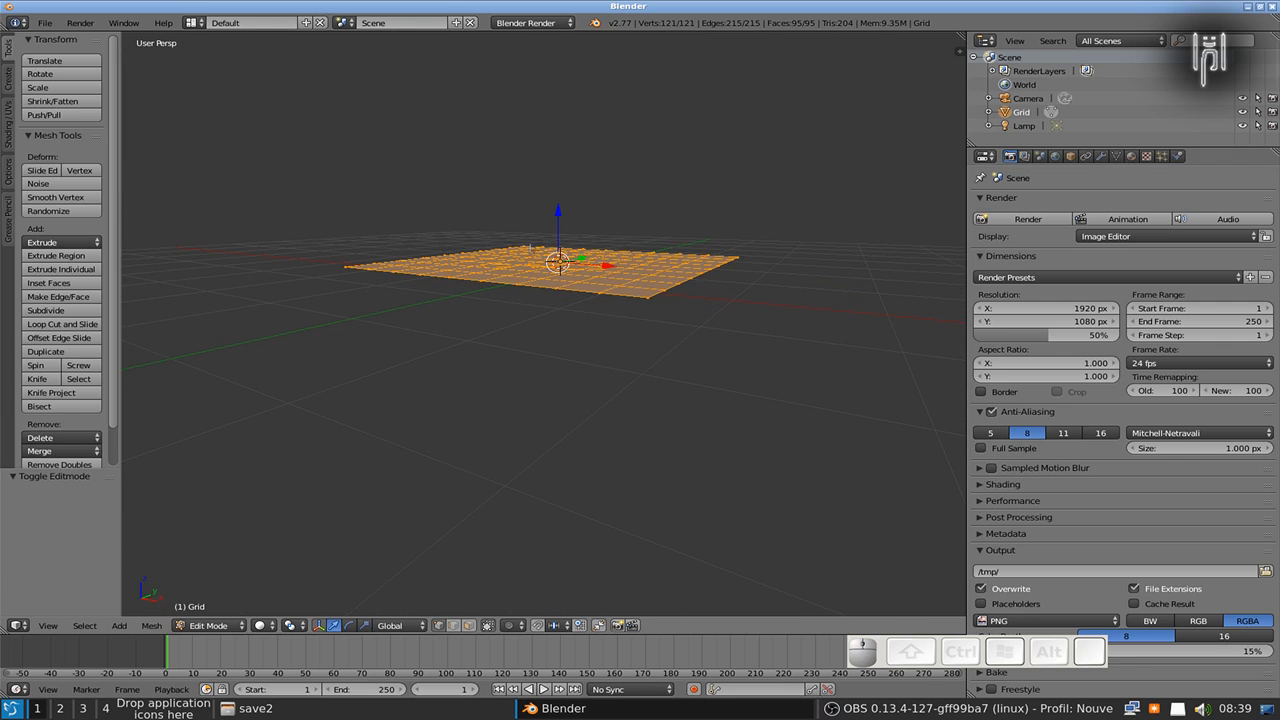
key(e)
key(z)
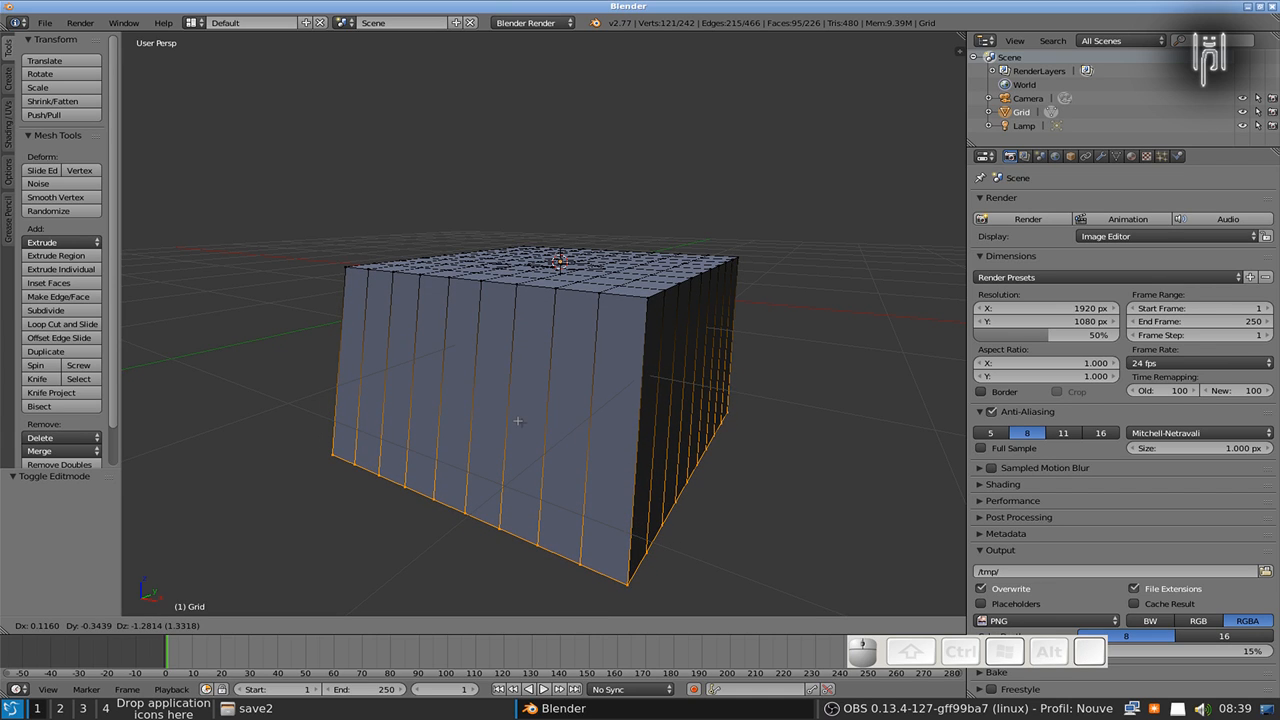
key(z)
click(512, 437)
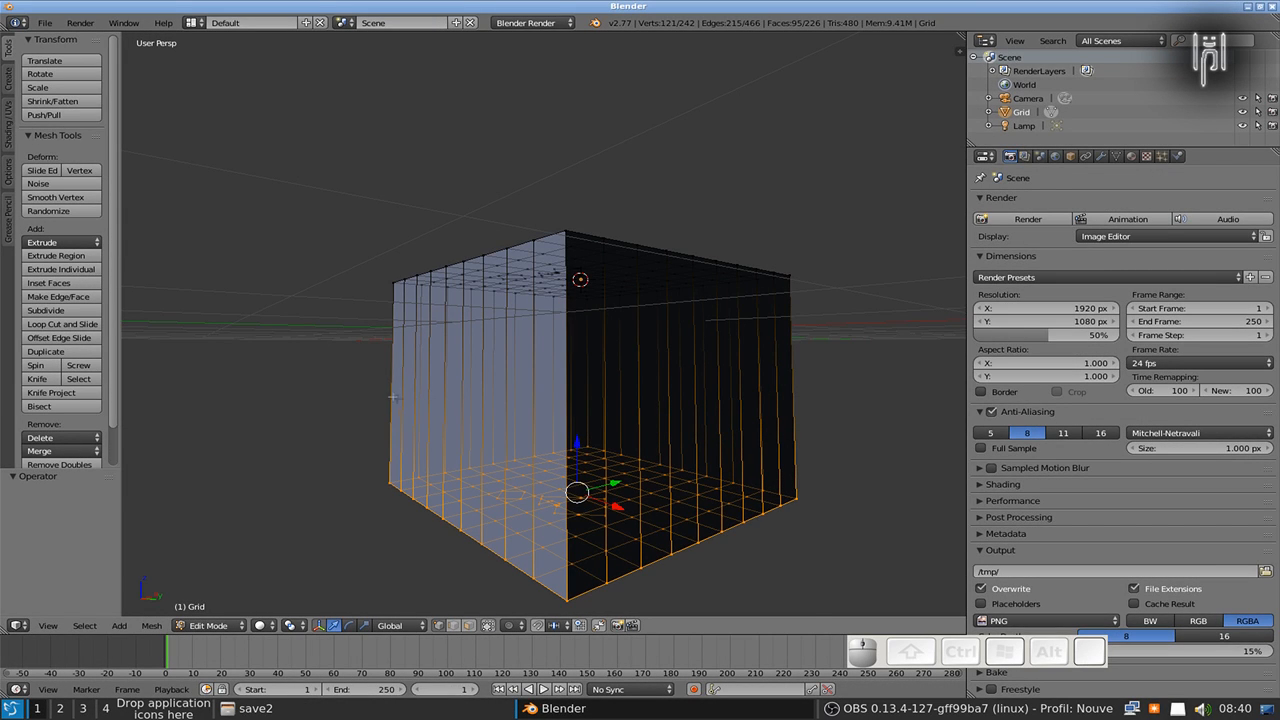
Step: Knife a straight, slightly slanted cut across the whole box at mid-height, with cut through enabled so the hidden sides are cut too
key(k)
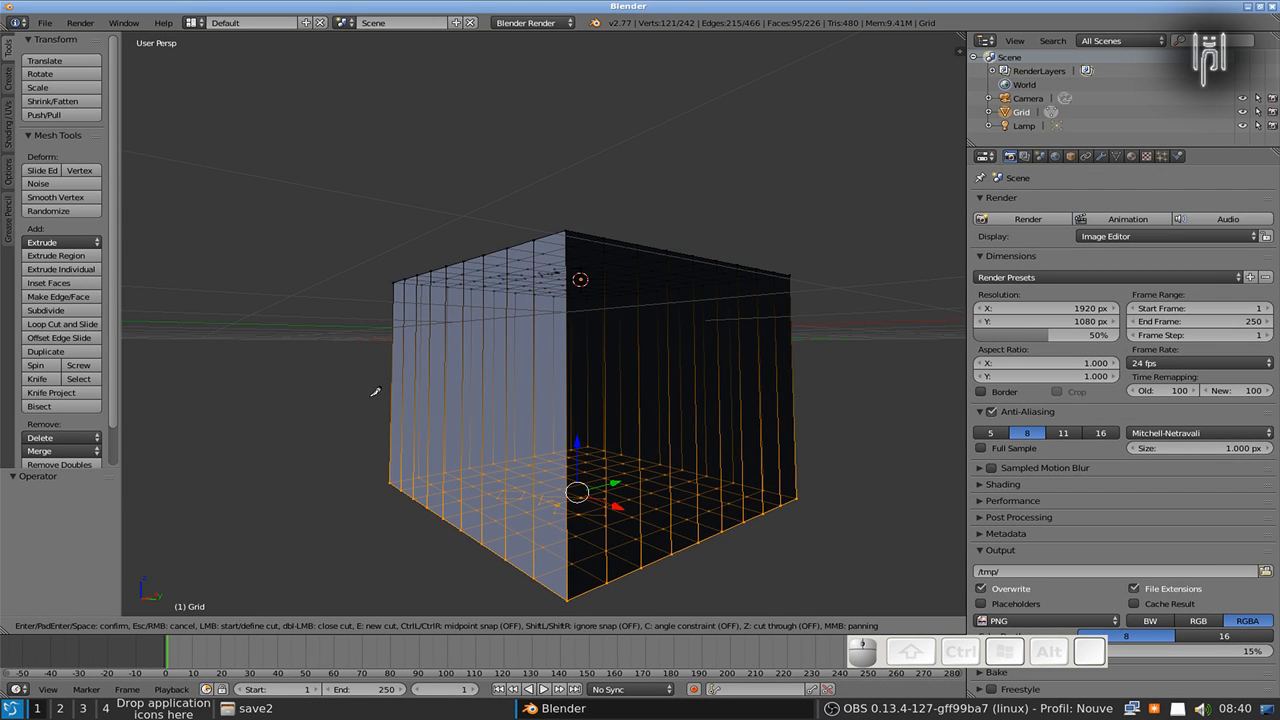
key(z)
mouse_move(332, 393)
mouse_down()
mouse_move(920, 374)
mouse_move(932, 368)
mouse_move(930, 288)
mouse_up()
click(930, 288)
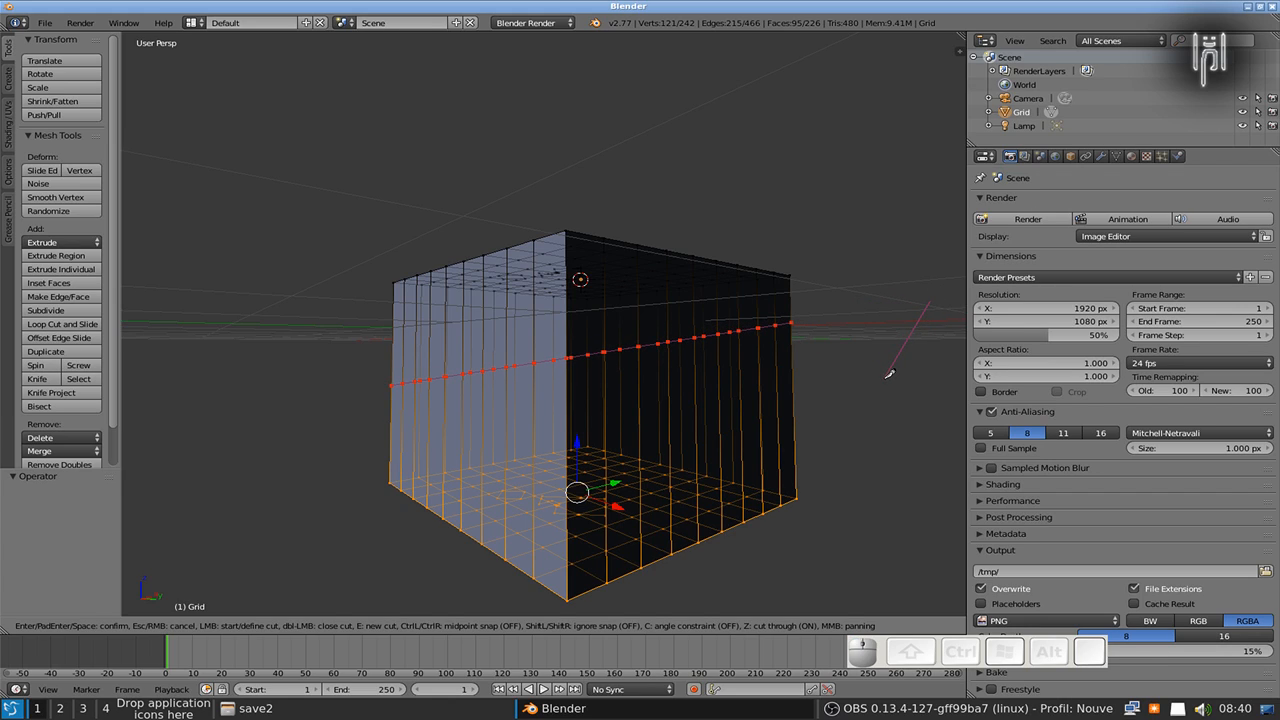
key(Return)
middle_drag(884, 378, 580, 309)
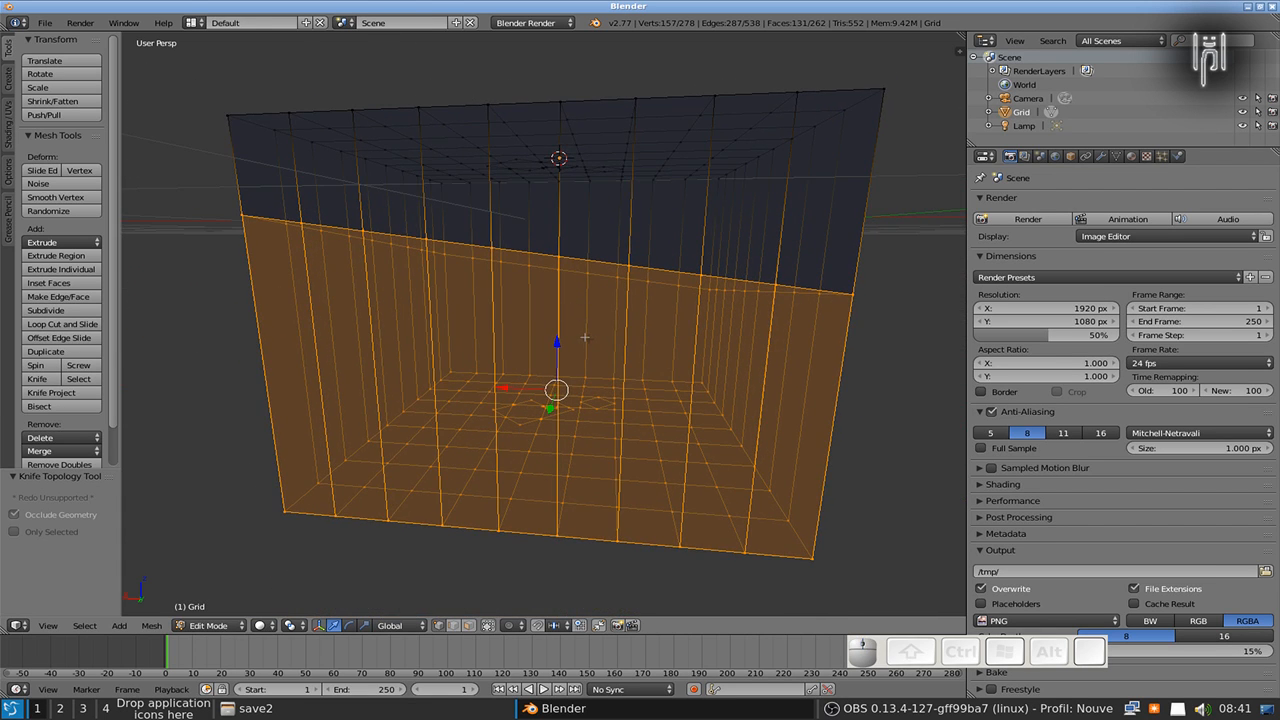
Step: Knife a second cut-through line diagonally across the box, from above its upper right corner to below its lower left corner
key(k)
key(z)
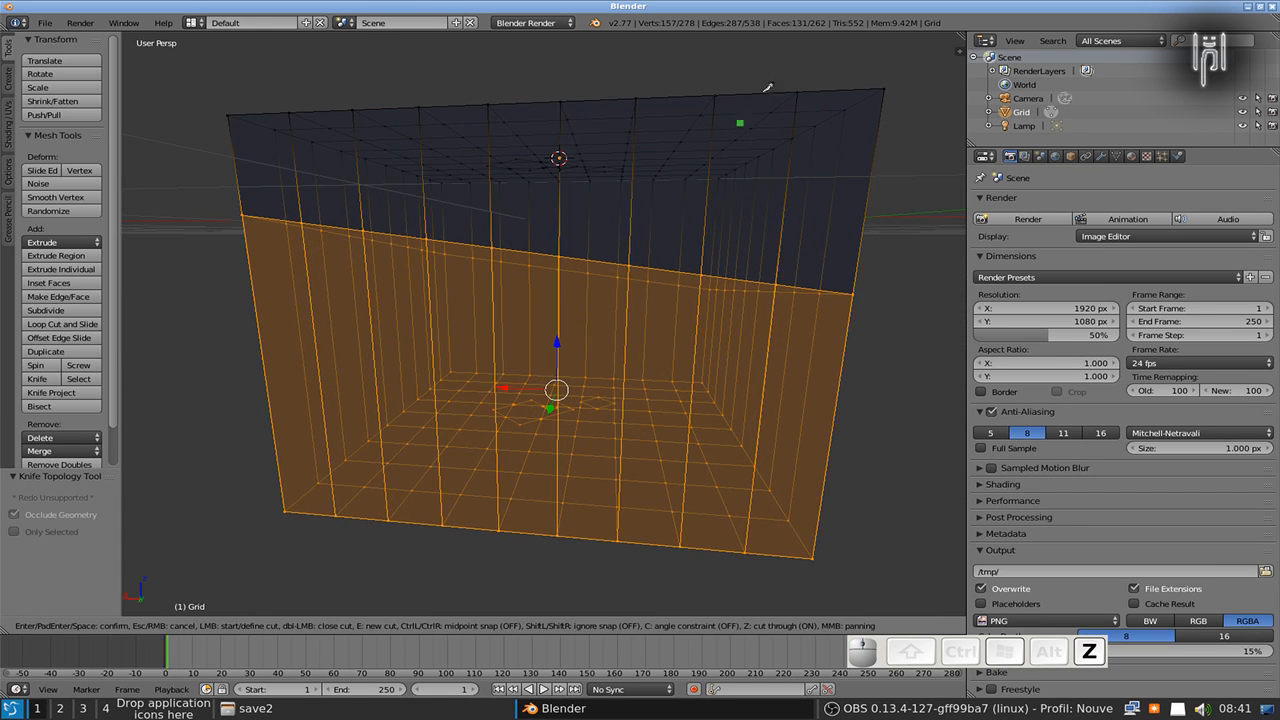
click(800, 52)
click(295, 572)
key(Return)
middle_drag(295, 572, 262, 608)
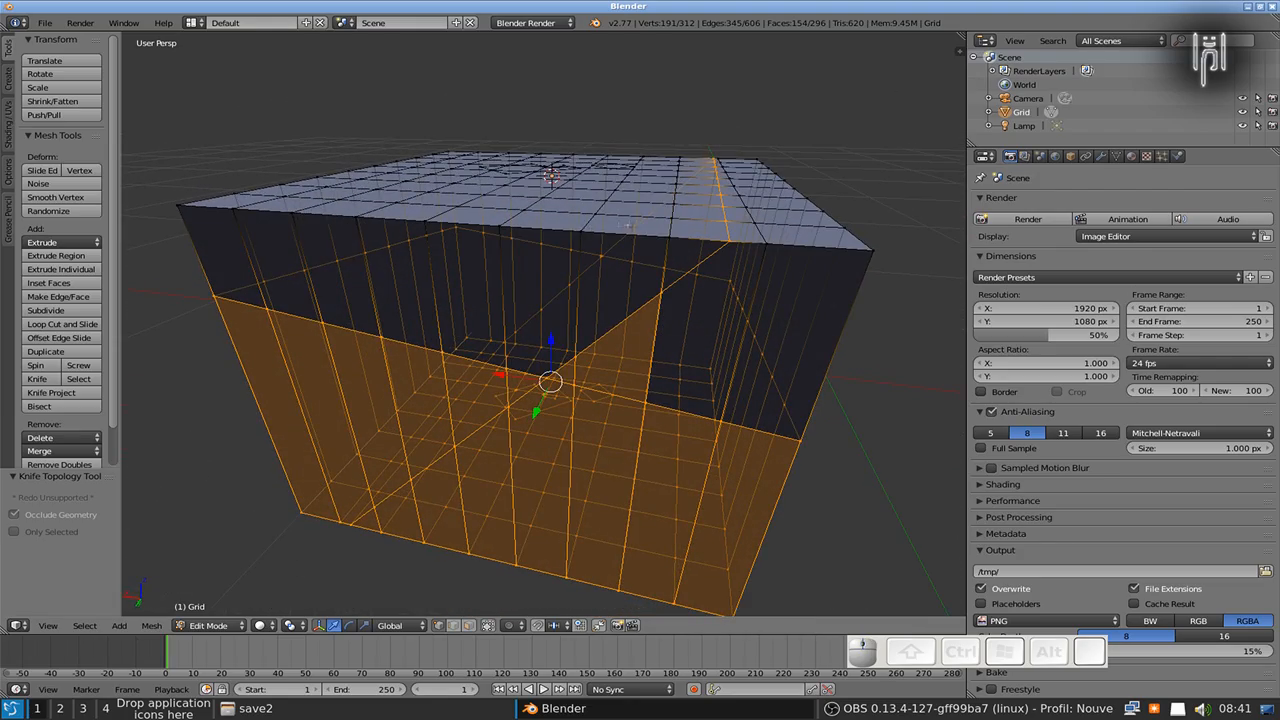
middle_drag(517, 301, 400, 294)
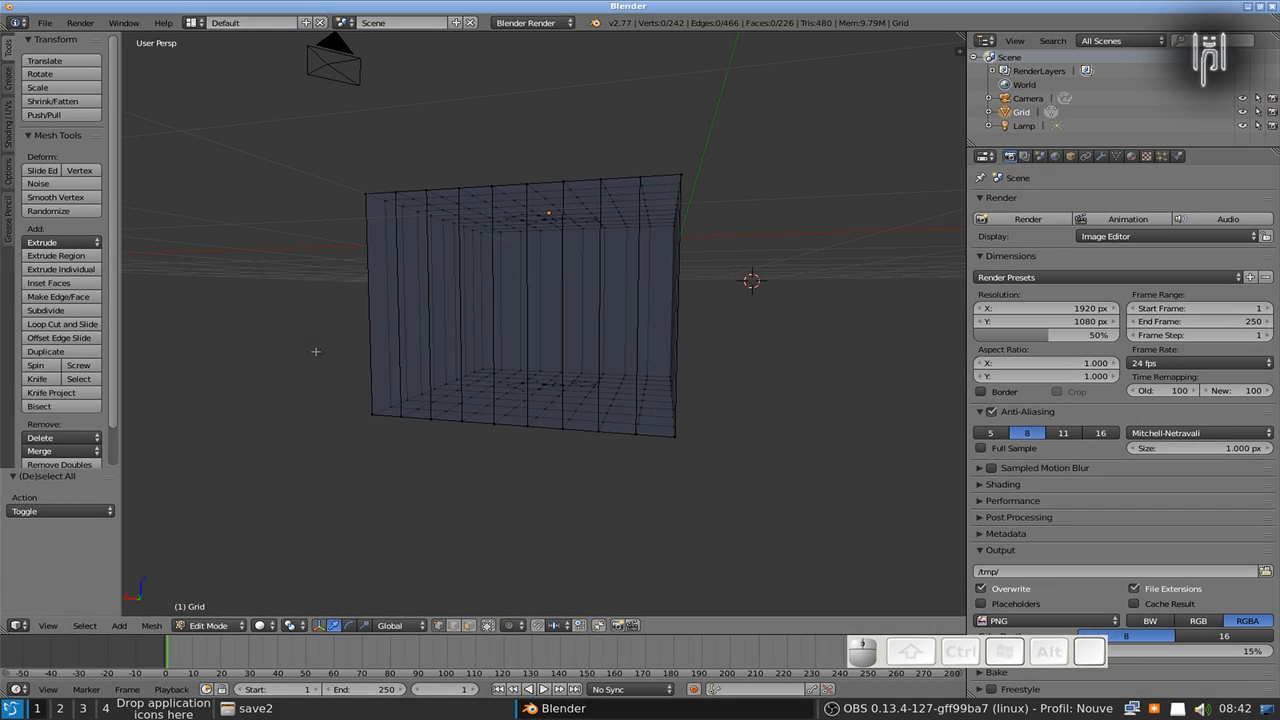
Step: Knife a four-segment diamond outline around the box with cut through enabled, its points lying outside the mesh, and confirm the cut
key(k)
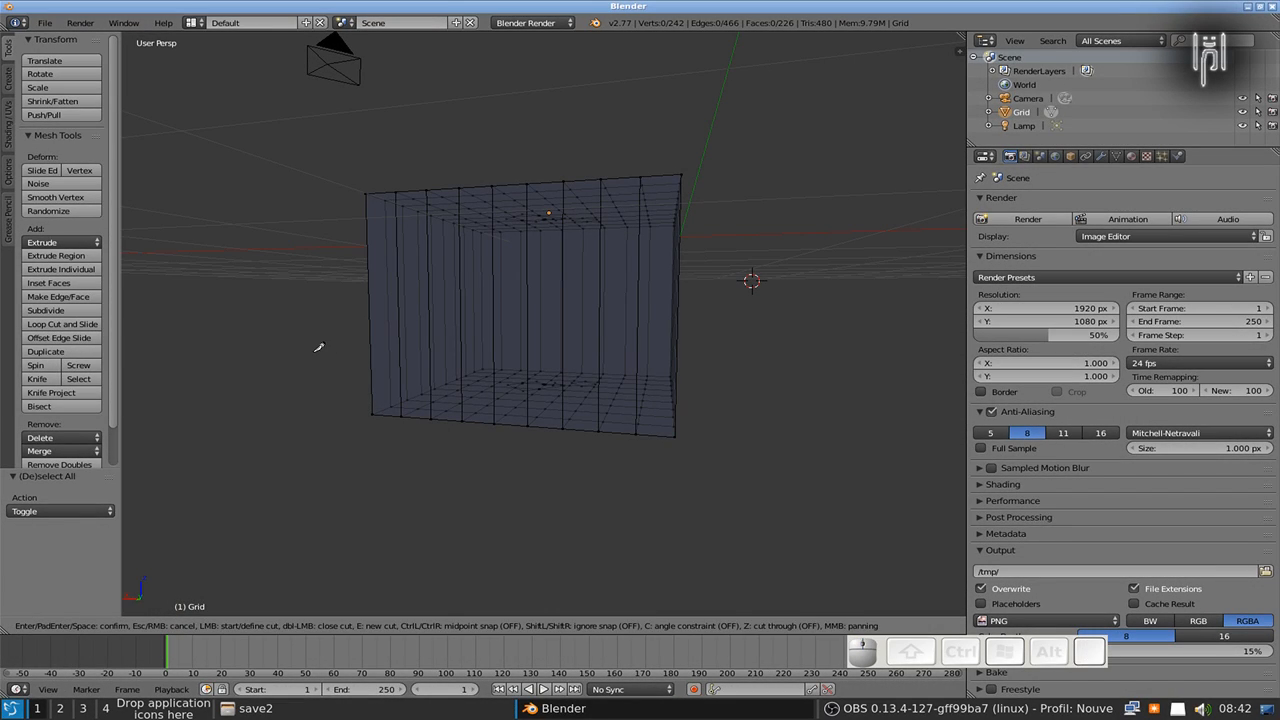
key(z)
click(316, 351)
click(490, 148)
click(765, 317)
click(531, 477)
click(326, 310)
key(Return)
middle_drag(328, 318, 504, 316)
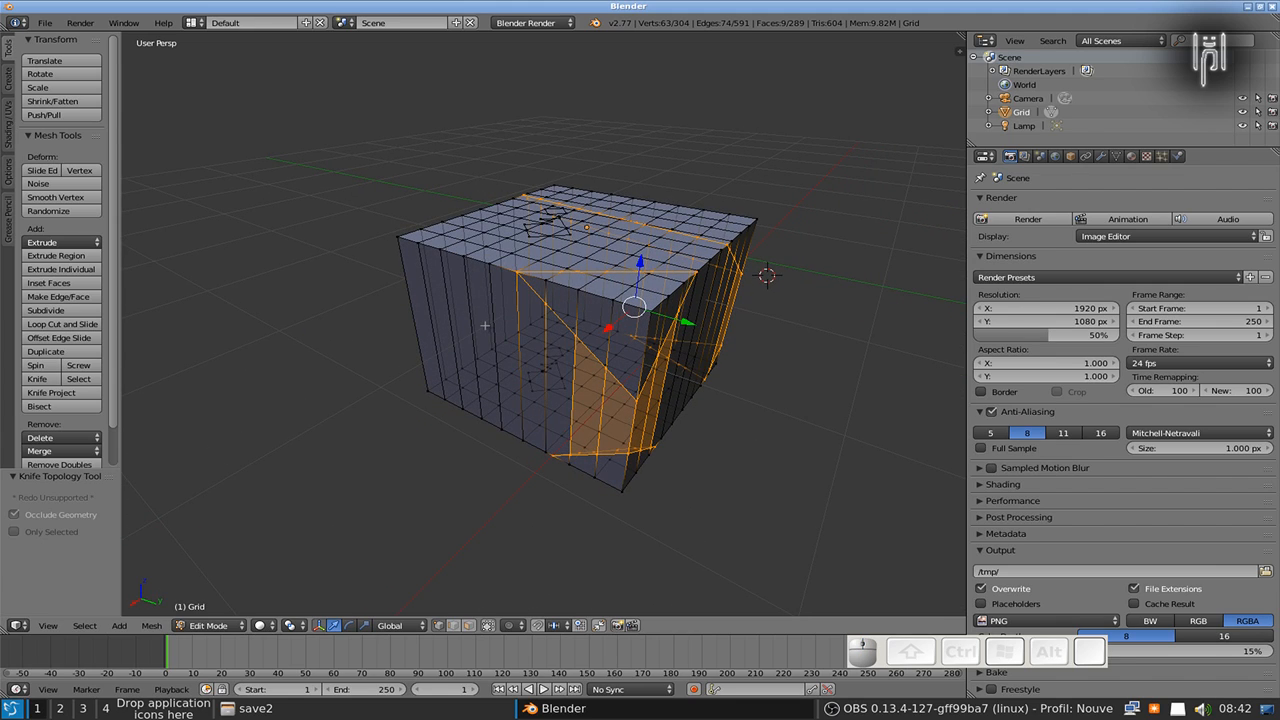